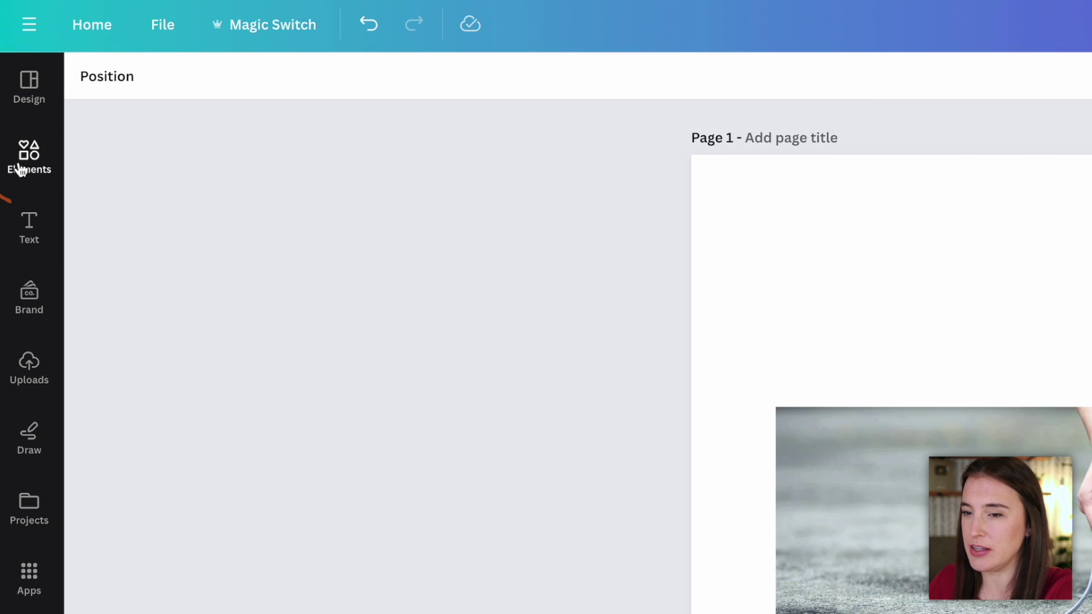
# Replace the dumbbell search with 'fitness' and browse the Photos results in Elements
pyautogui.click(30, 165)
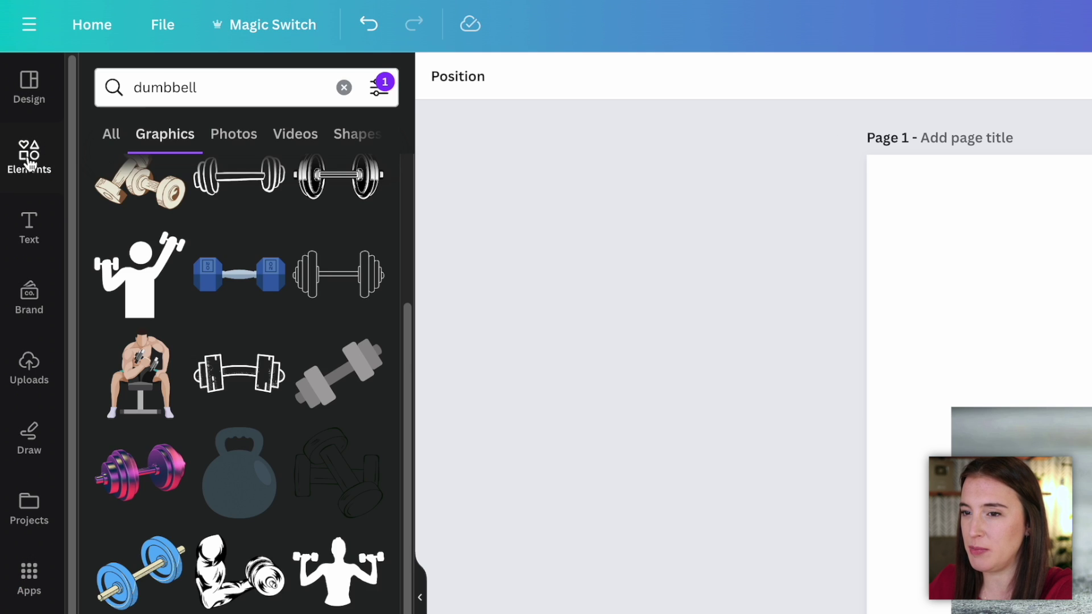
pyautogui.click(31, 165)
pyautogui.click(220, 87)
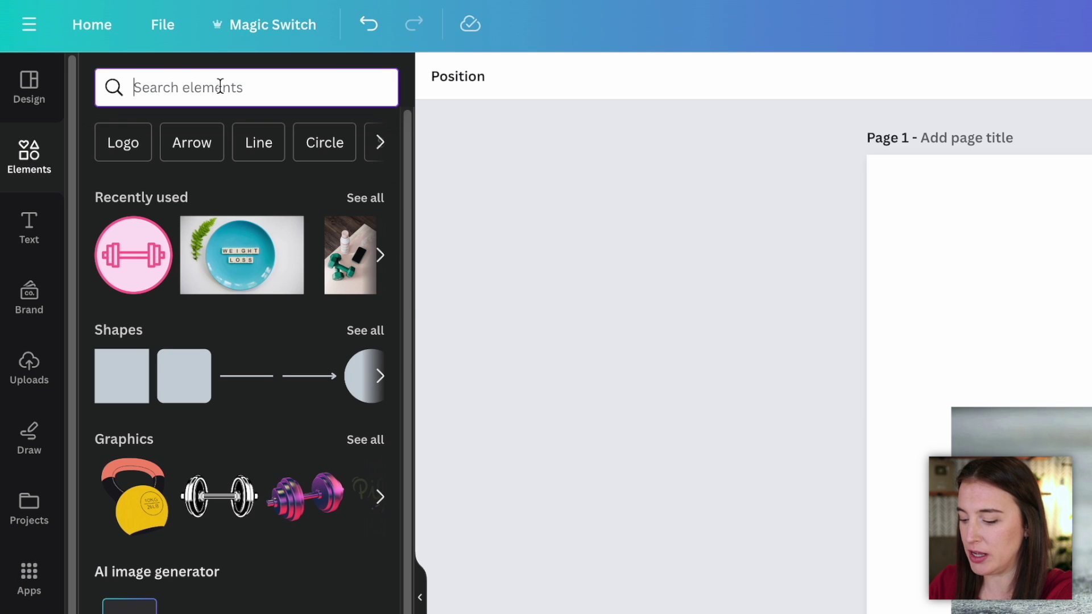
pyautogui.write('fitness')
pyautogui.press('Return')
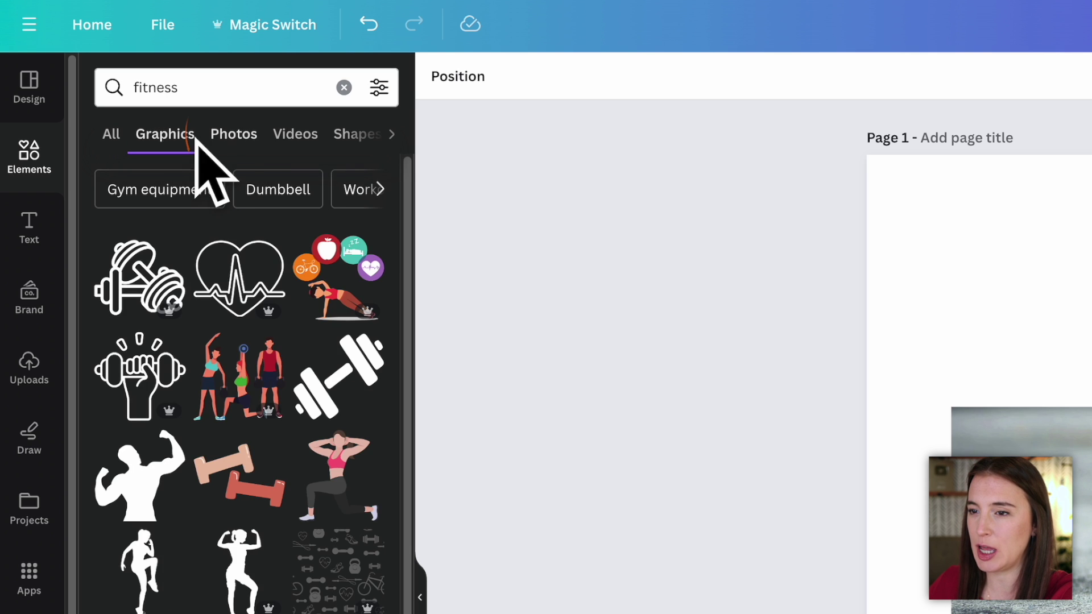
pyautogui.click(231, 139)
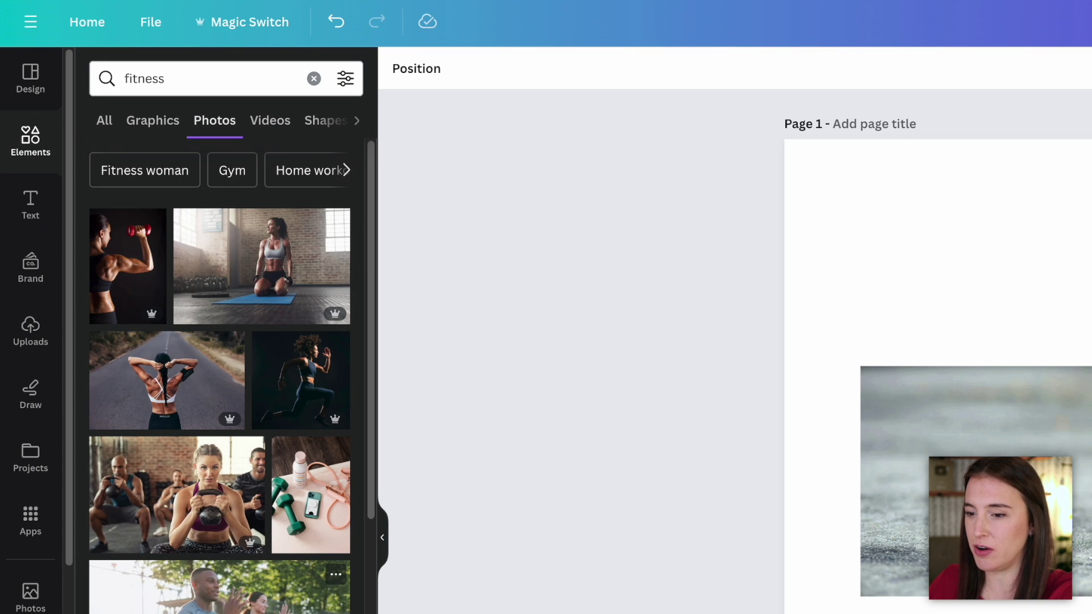
pyautogui.scroll(-5, 220, 398)
pyautogui.scroll(5, 220, 398)
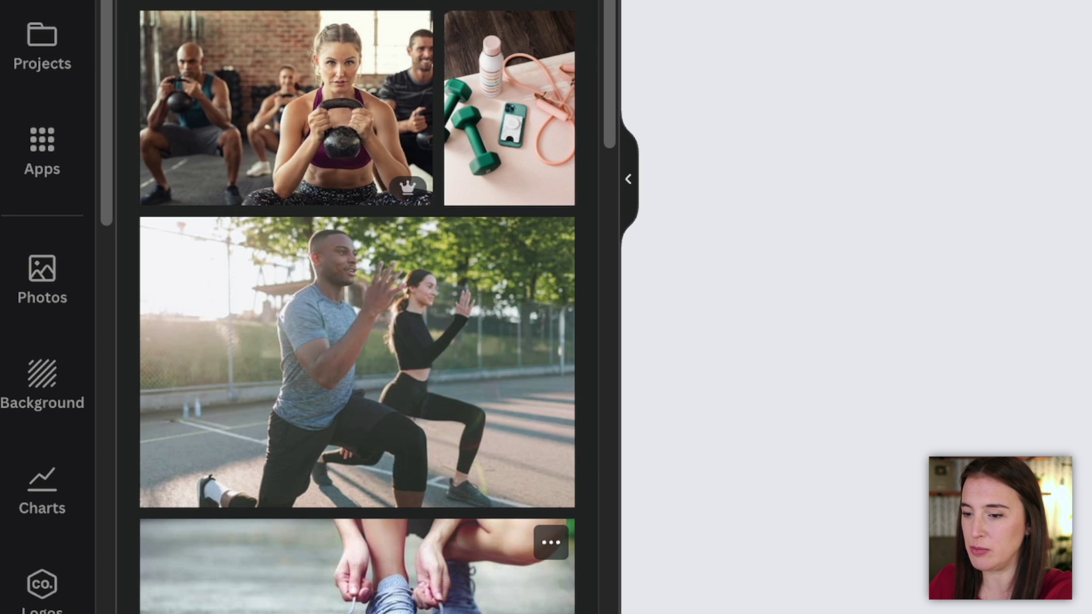
pyautogui.scroll(-4, 480, 425)
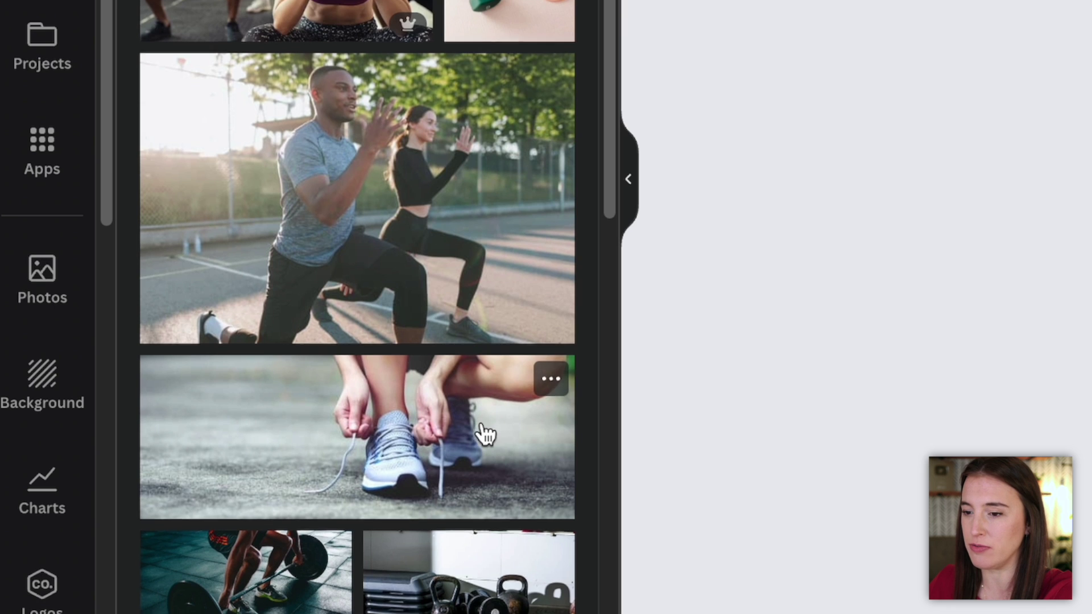
pyautogui.scroll(3, 486, 442)
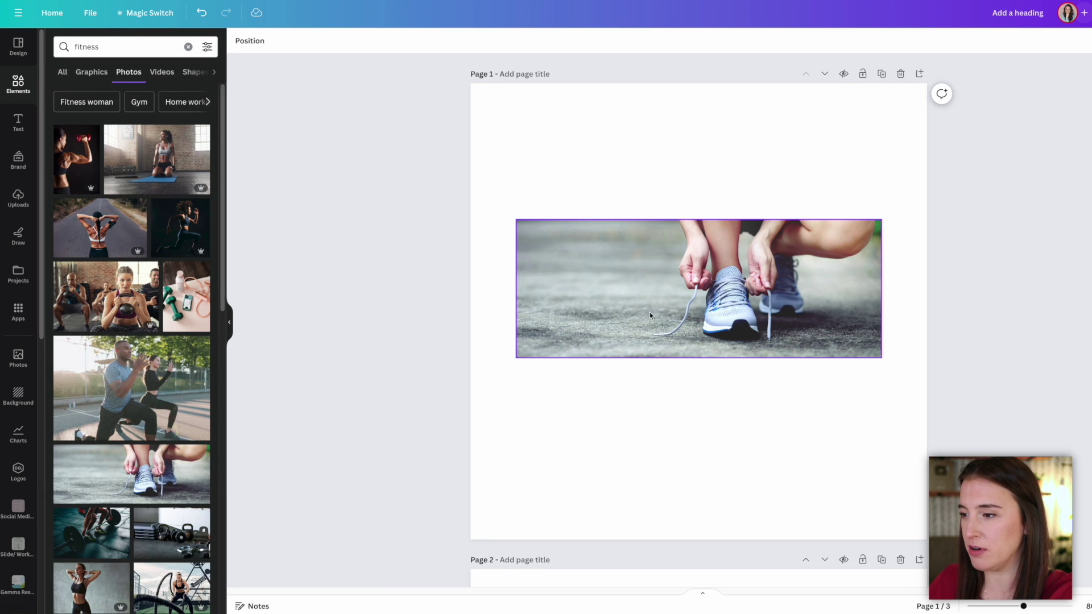
# Open the photo editing options for the shoe-lacing photo on page 1
pyautogui.click(855, 300)
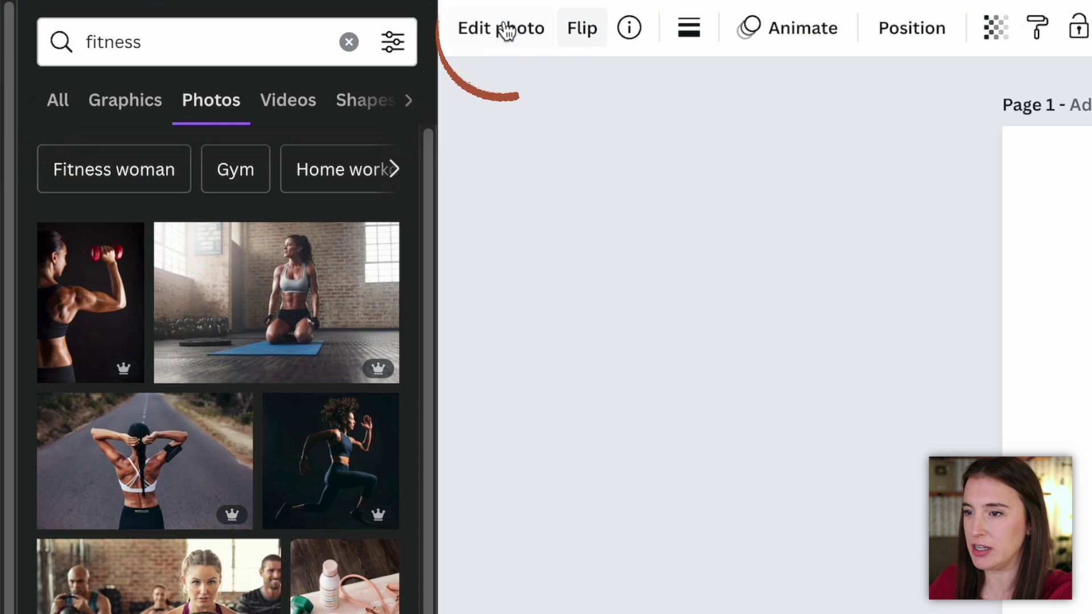
pyautogui.click(258, 43)
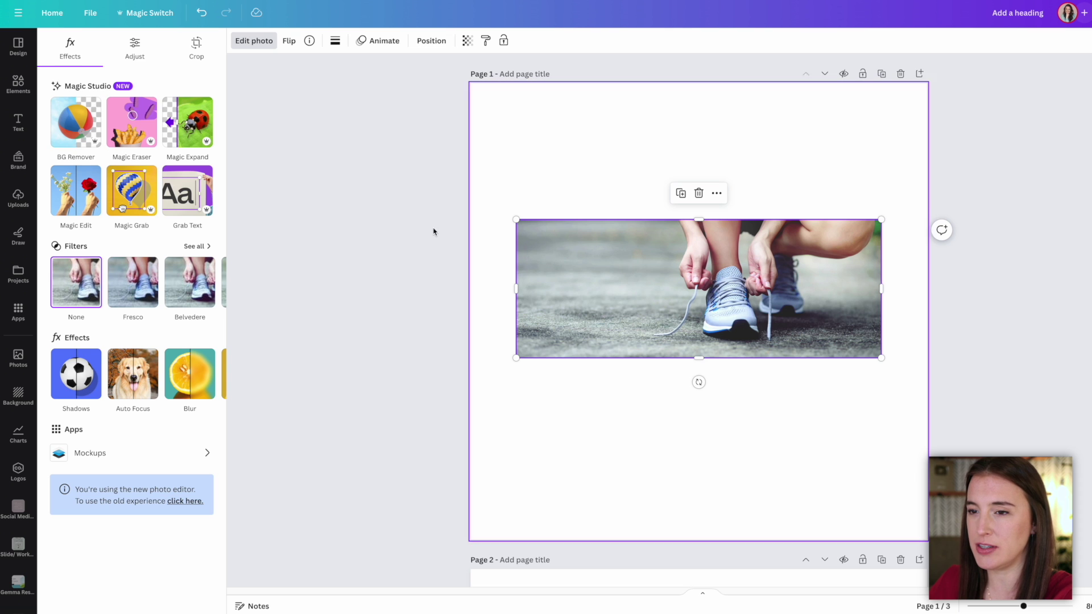
# Remove the shoe photo's background and place the enlarged cut-out at page 1's top-left
pyautogui.click(74, 131)
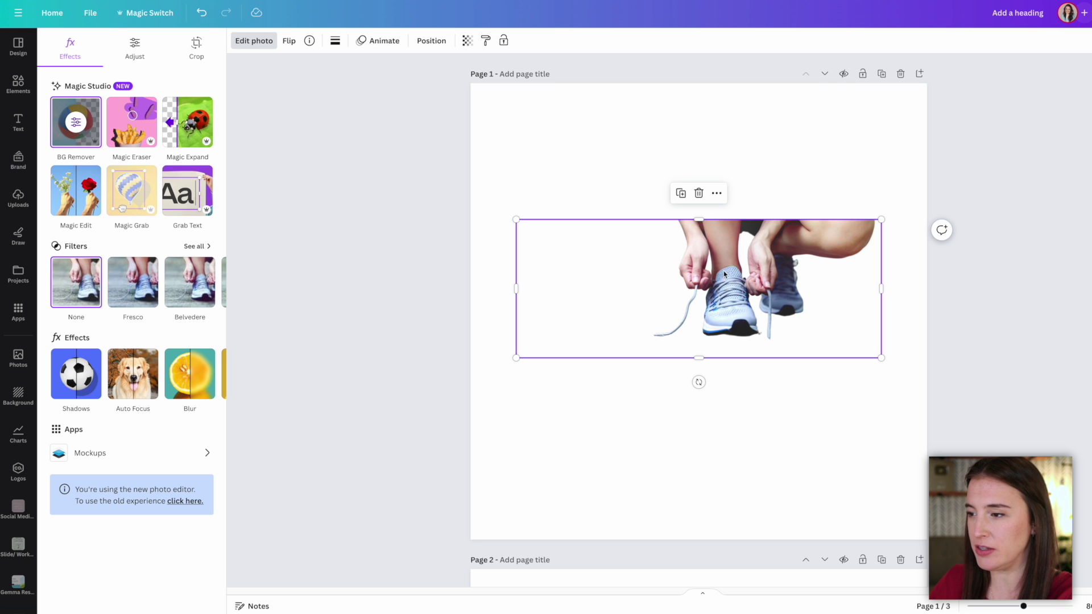
pyautogui.moveTo(724, 275); pyautogui.dragTo(715, 310)
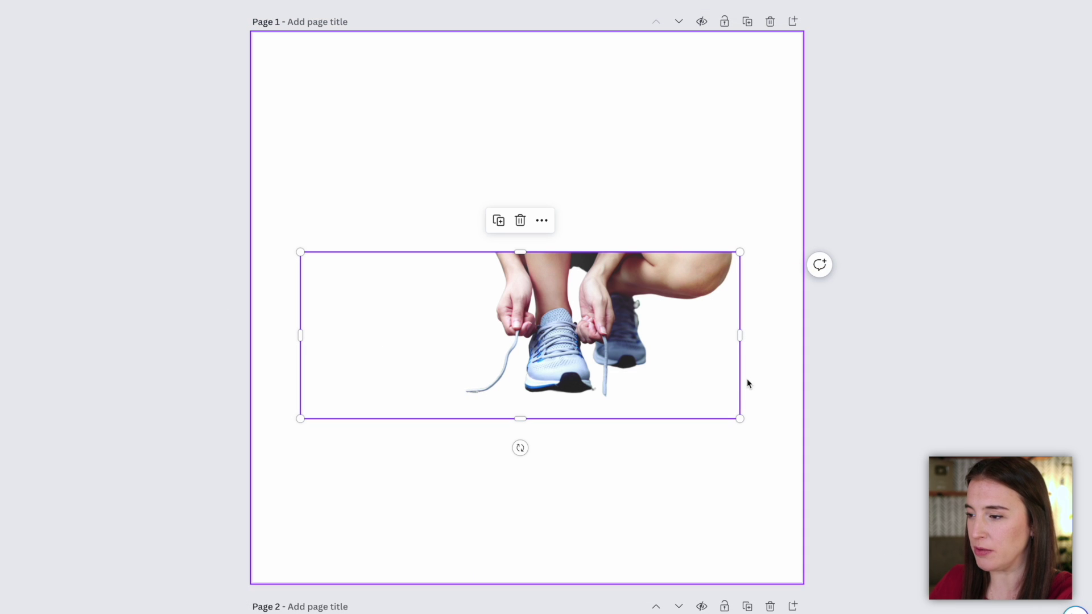
pyautogui.moveTo(300, 252); pyautogui.dragTo(188, 210)
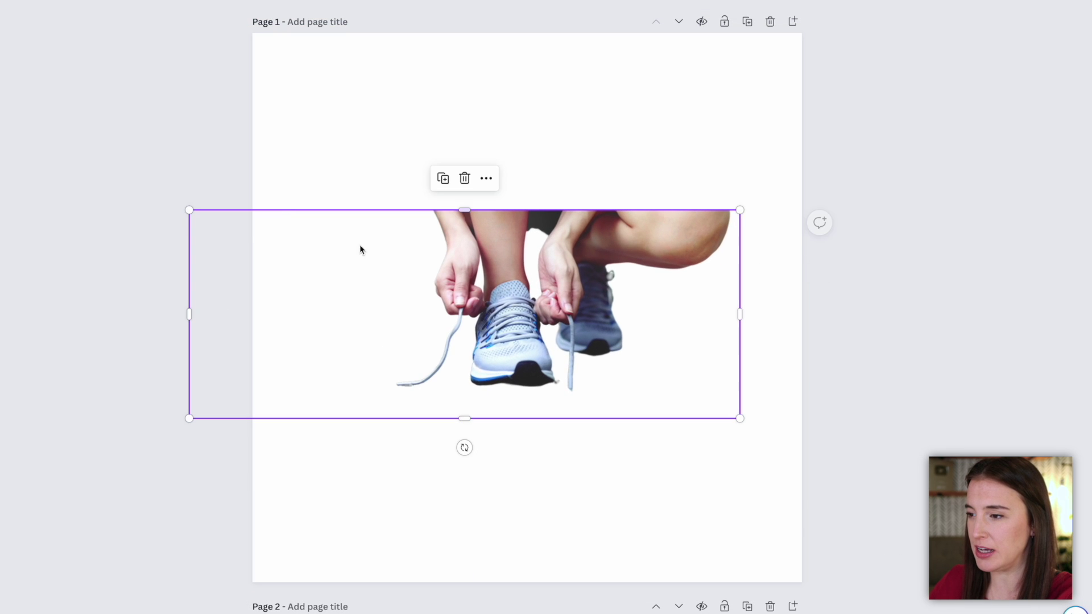
pyautogui.moveTo(483, 255); pyautogui.dragTo(560, 431)
pyautogui.click(534, 290)
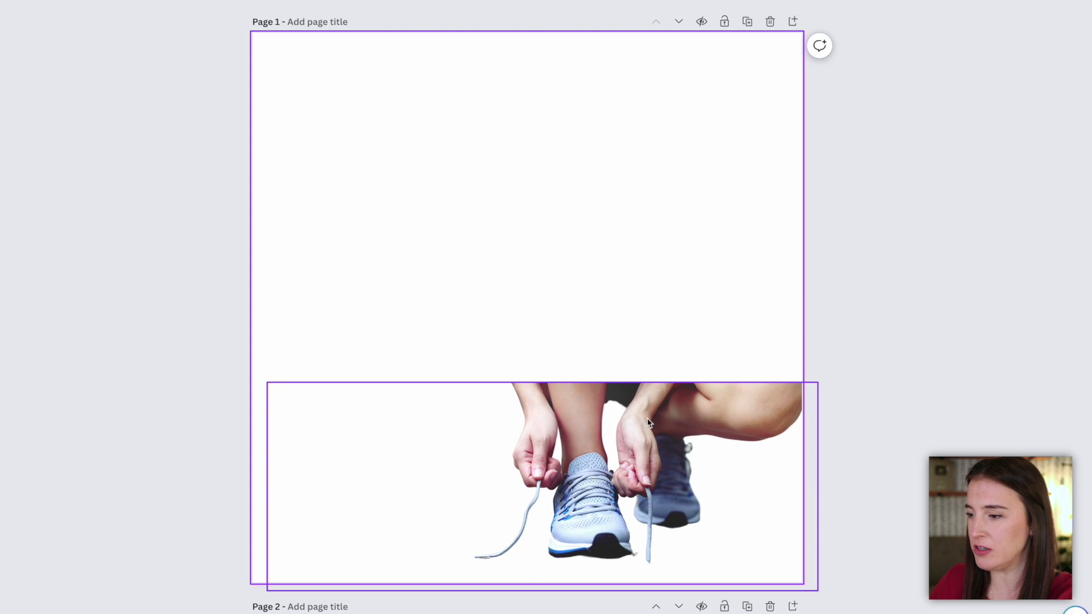
pyautogui.moveTo(631, 390); pyautogui.dragTo(397, 42)
pyautogui.click(674, 149)
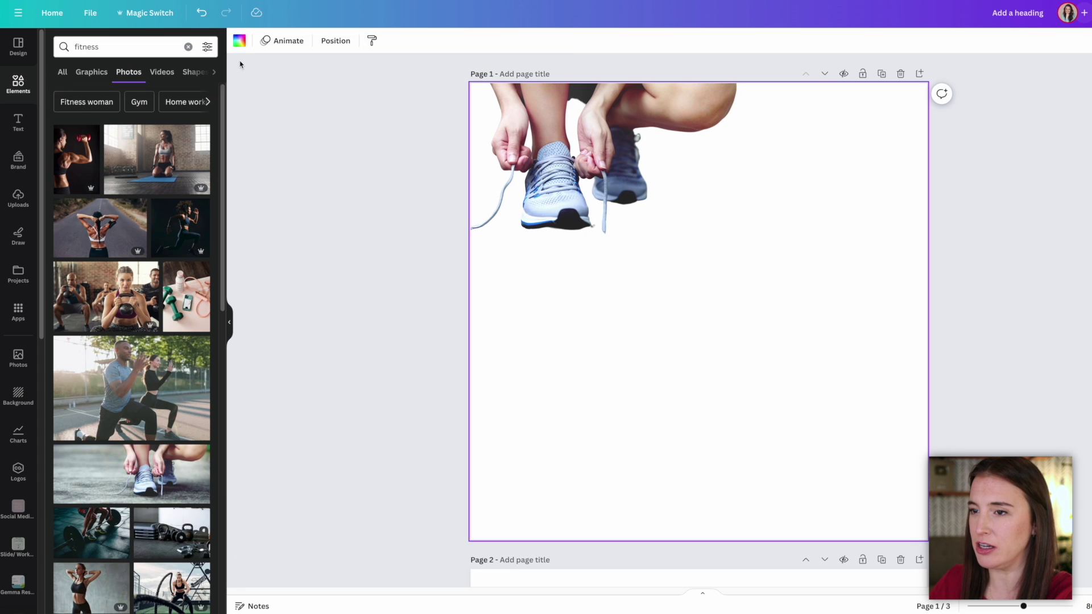
# Make page 1's background orange
pyautogui.click(239, 40)
pyautogui.click(170, 529)
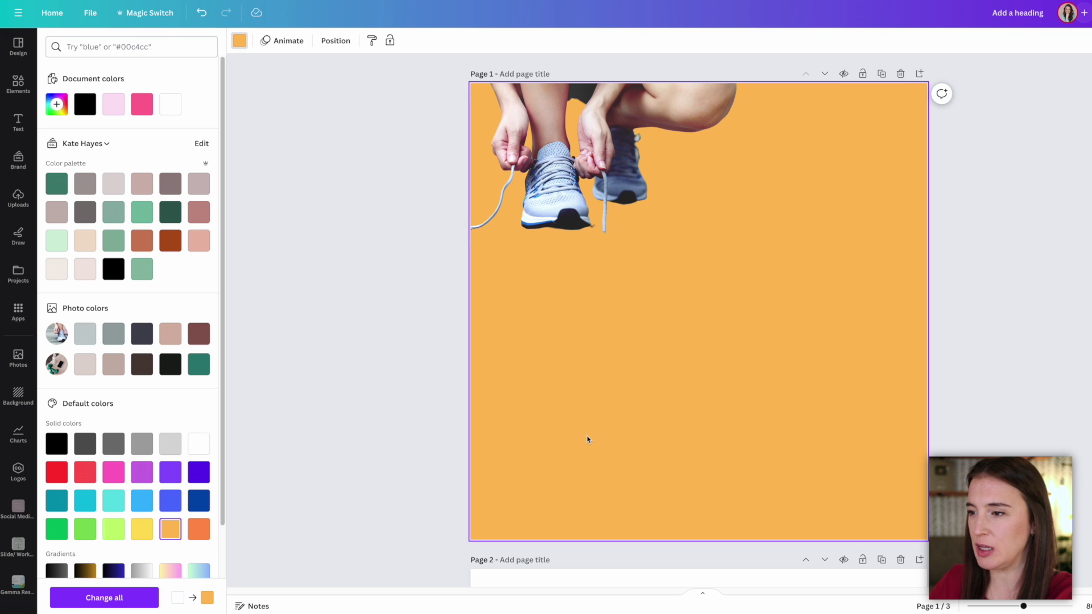
pyautogui.moveTo(563, 145); pyautogui.dragTo(519, 138)
# Add a heading with the quote 'The secret of getting ahead is getting started.', enlarged below the shoes
pyautogui.click(128, 133)
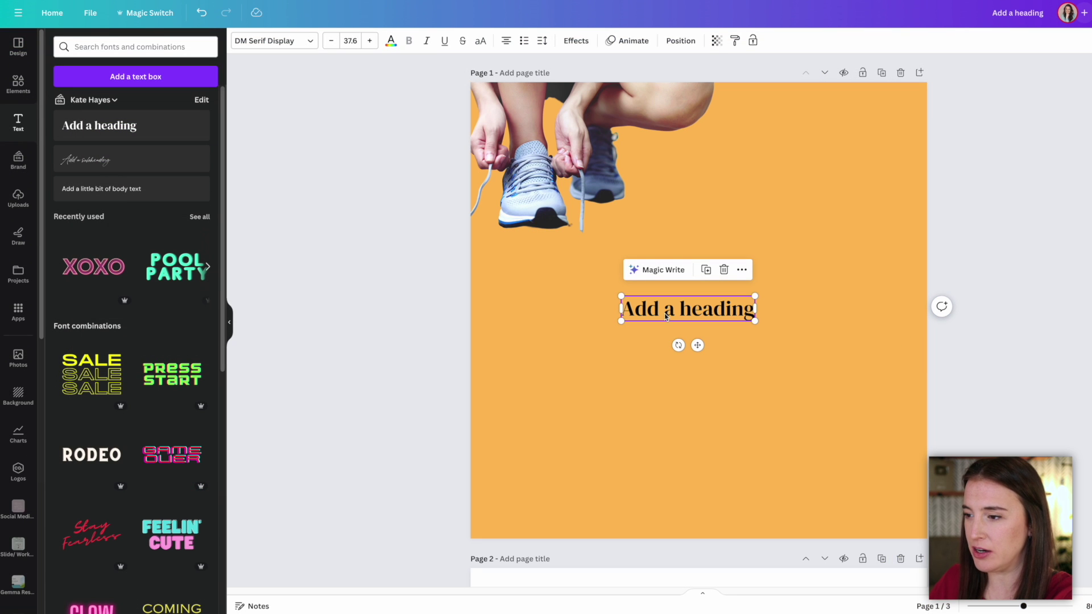
pyautogui.doubleClick(666, 314)
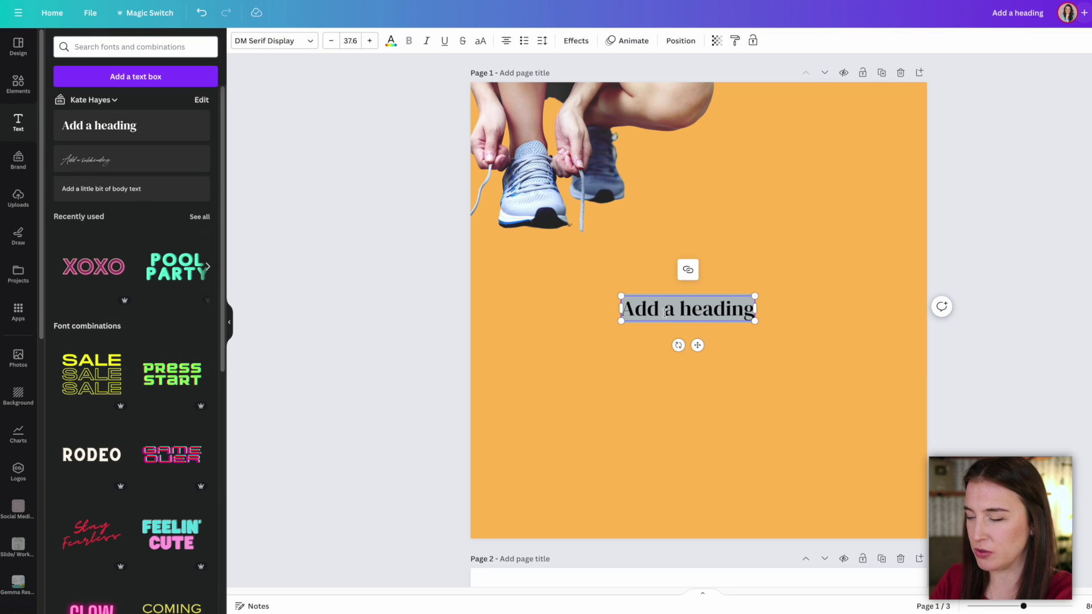
pyautogui.hotkey('ctrl', 'v')
pyautogui.moveTo(763, 349); pyautogui.dragTo(907, 377)
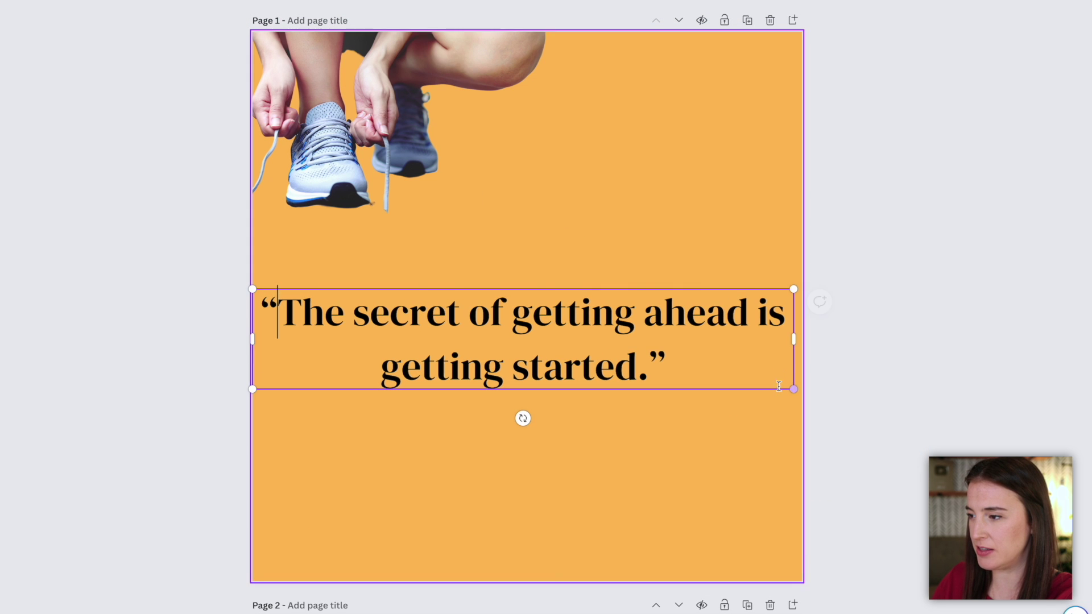
pyautogui.moveTo(793, 339); pyautogui.dragTo(735, 501)
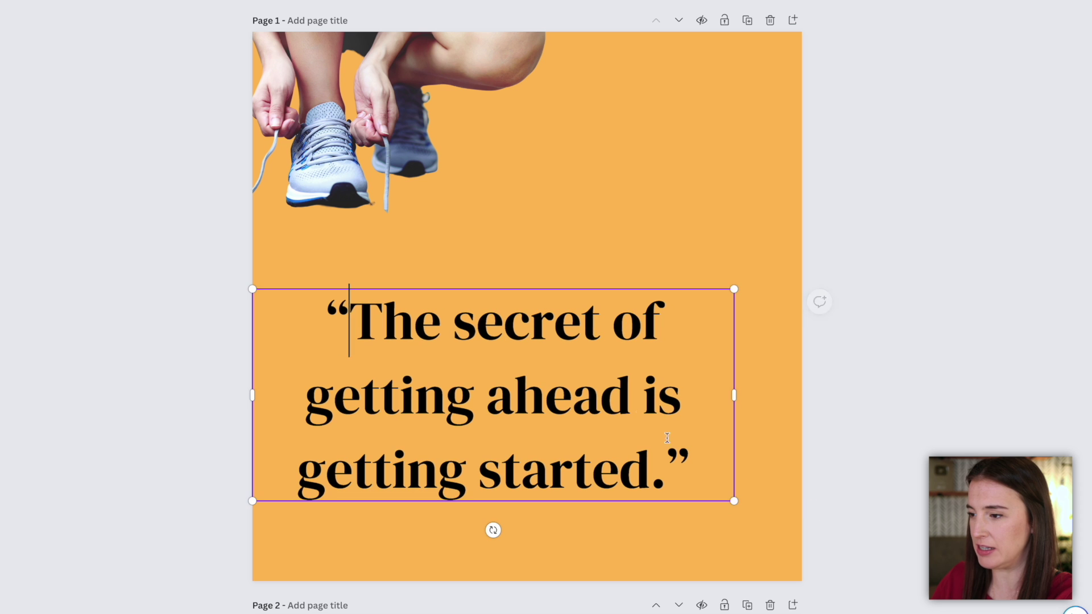
pyautogui.click(878, 414)
pyautogui.moveTo(650, 408); pyautogui.dragTo(697, 358)
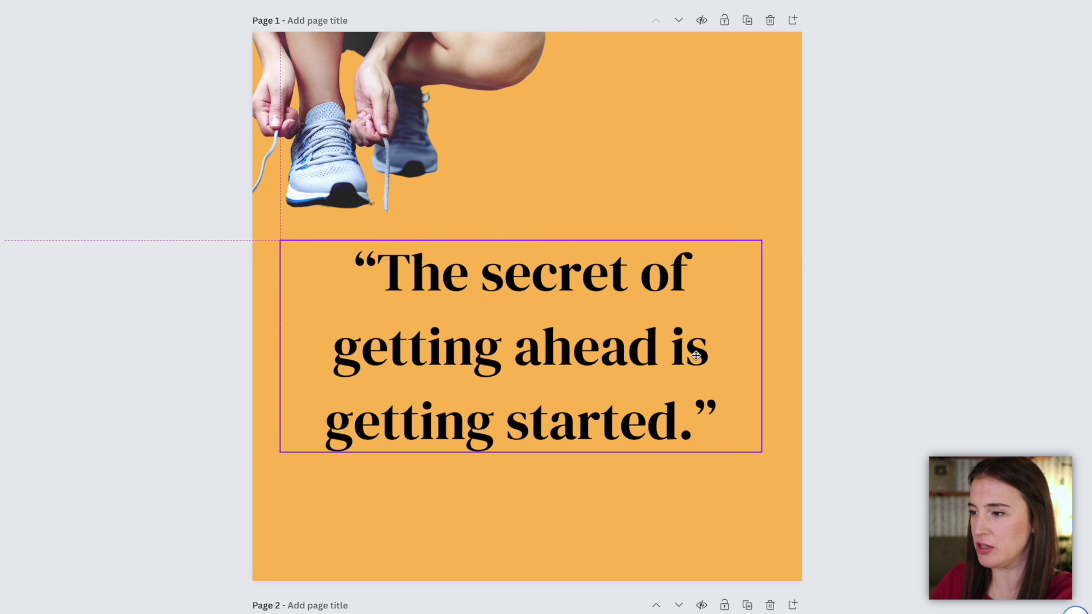
pyautogui.click(926, 378)
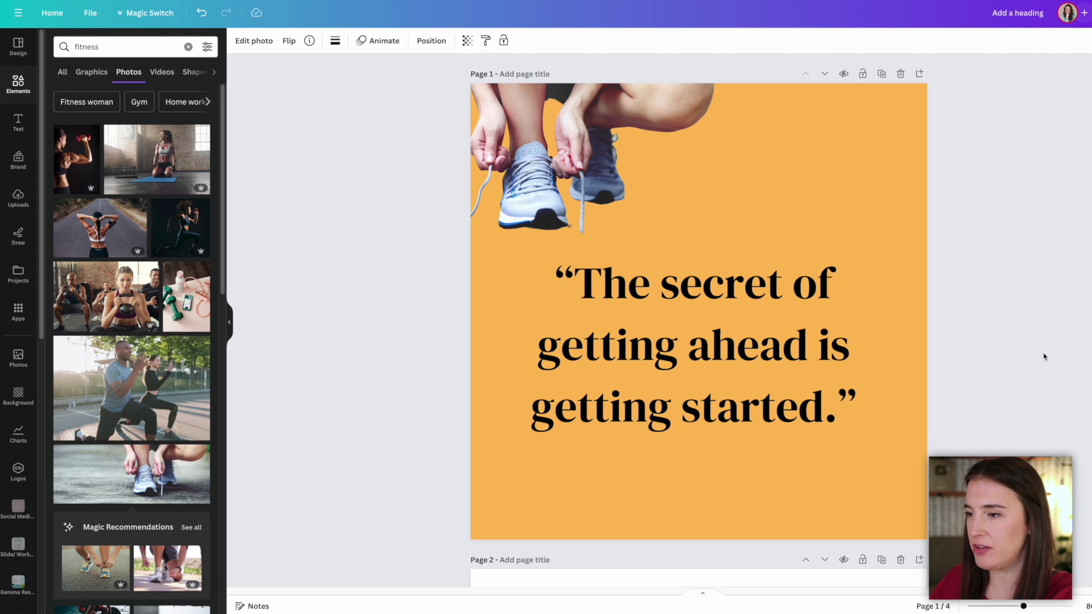
# Separate the hands-and-shoes cut-out from page 2's photo and pull it off the background
pyautogui.scroll(-9, 1044, 357)
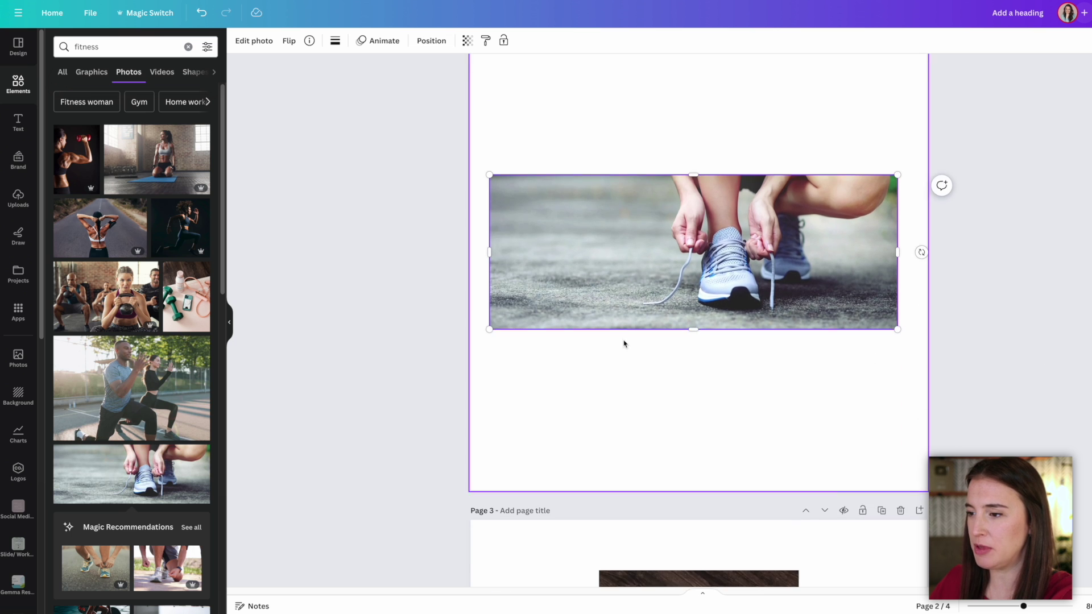
pyautogui.scroll(1, 631, 300)
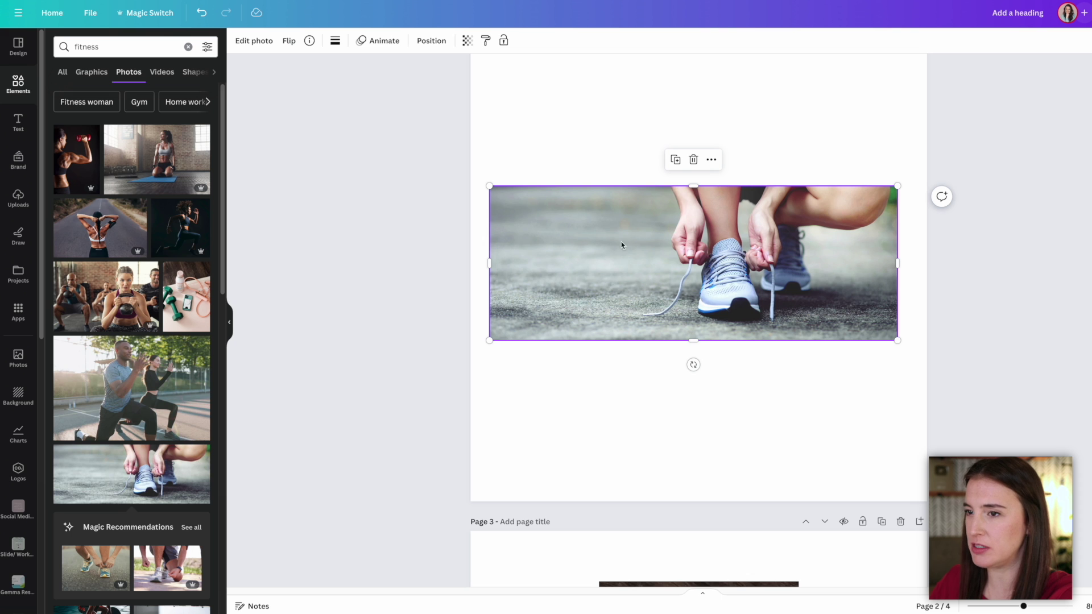
pyautogui.click(255, 44)
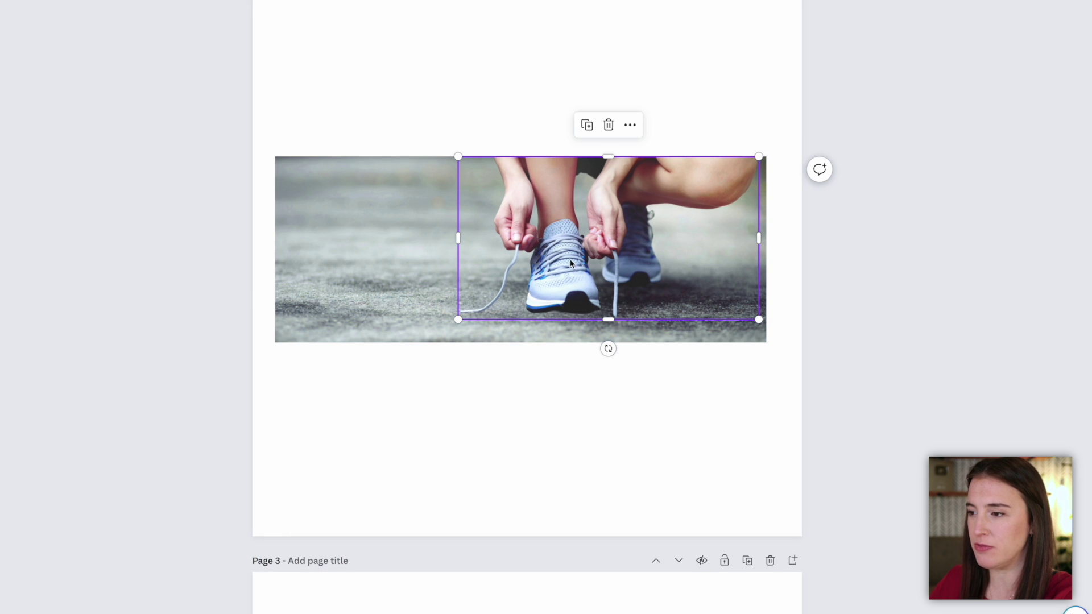
pyautogui.moveTo(564, 258); pyautogui.dragTo(565, 454)
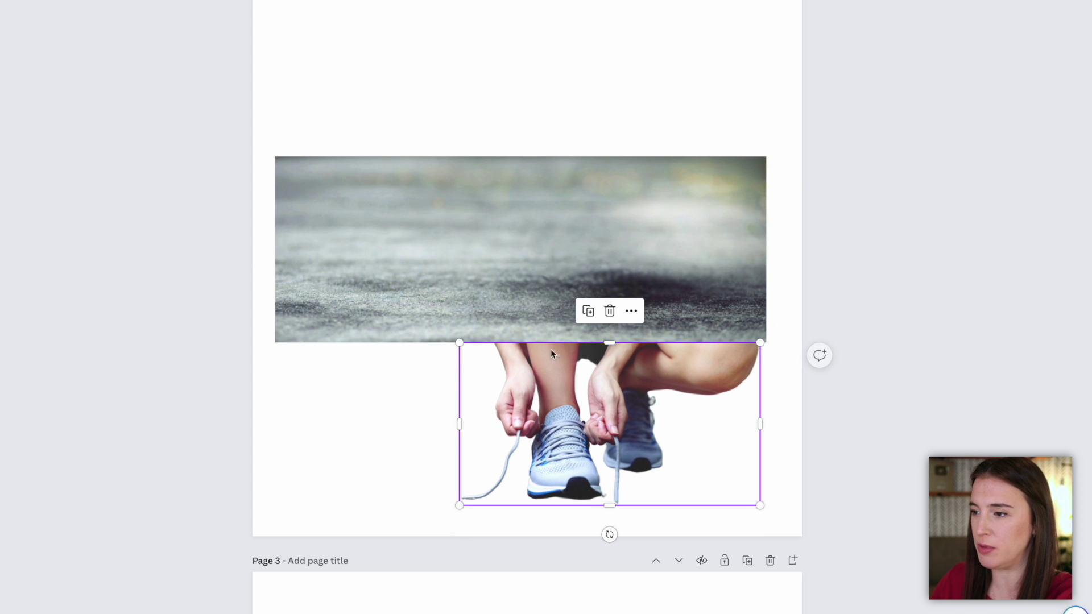
# Stretch the bare concrete photo to fill page 2
pyautogui.click(485, 255)
pyautogui.scroll(-1, 476, 227)
pyautogui.moveTo(505, 202); pyautogui.dragTo(501, 158)
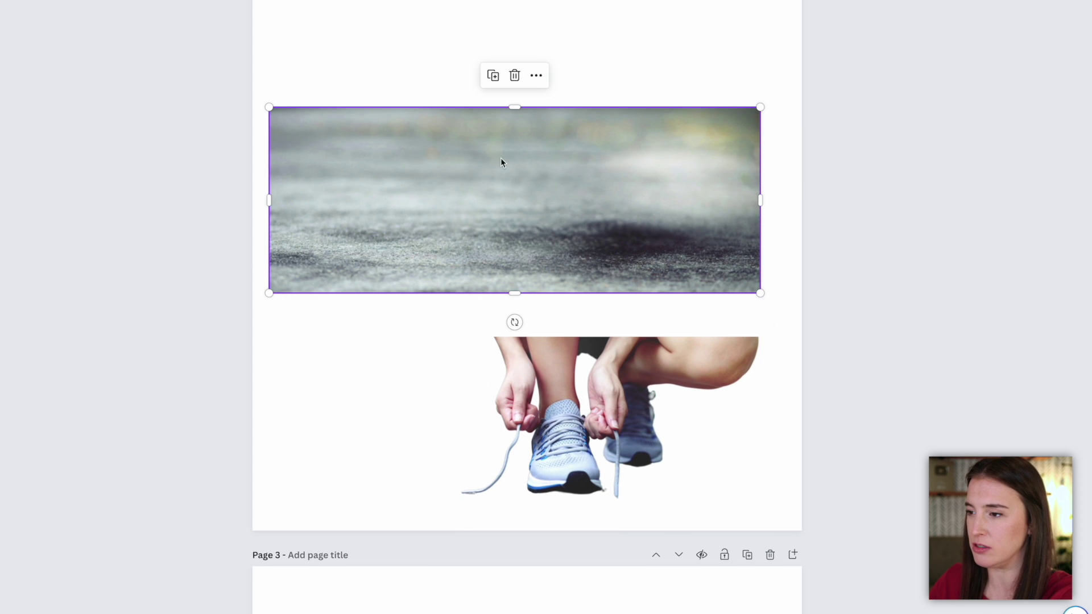
pyautogui.scroll(3, 603, 211)
pyautogui.scroll(-1, 305, 210)
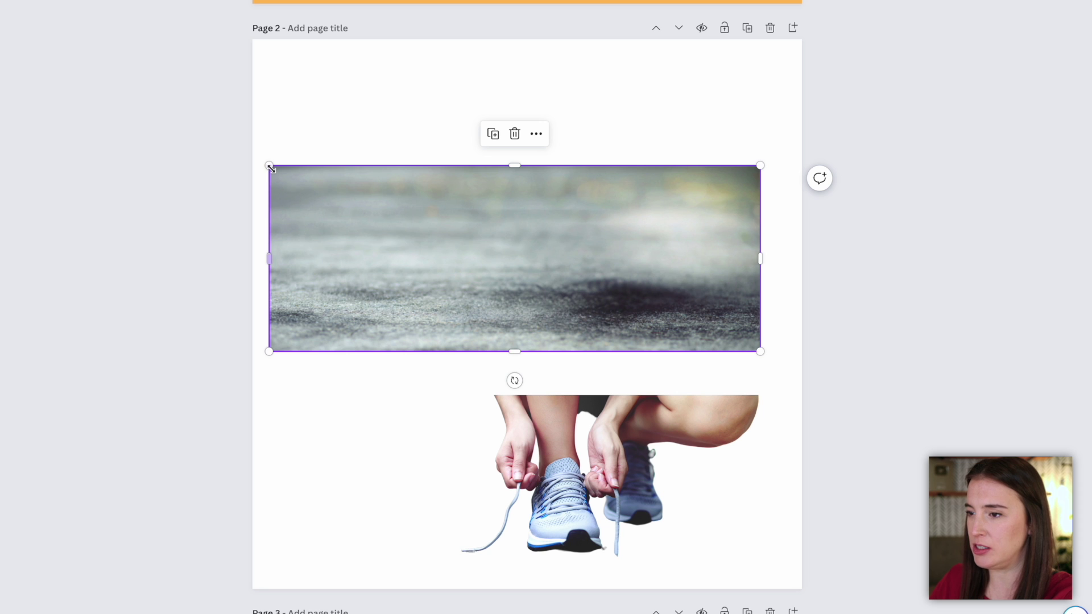
pyautogui.moveTo(270, 166); pyautogui.dragTo(3, 36)
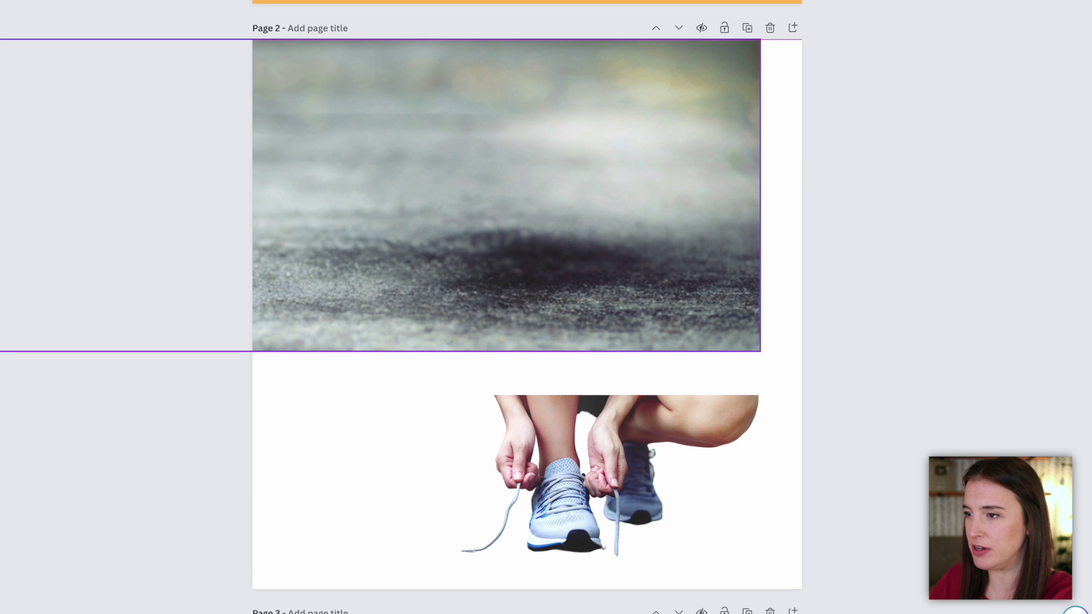
pyautogui.moveTo(761, 350); pyautogui.dragTo(1080, 591)
# Enlarge the hands-and-shoes cut-out and reposition it over the concrete backdrop
pyautogui.click(462, 398)
pyautogui.moveTo(458, 395); pyautogui.dragTo(223, 256)
pyautogui.moveTo(329, 360); pyautogui.dragTo(361, 130)
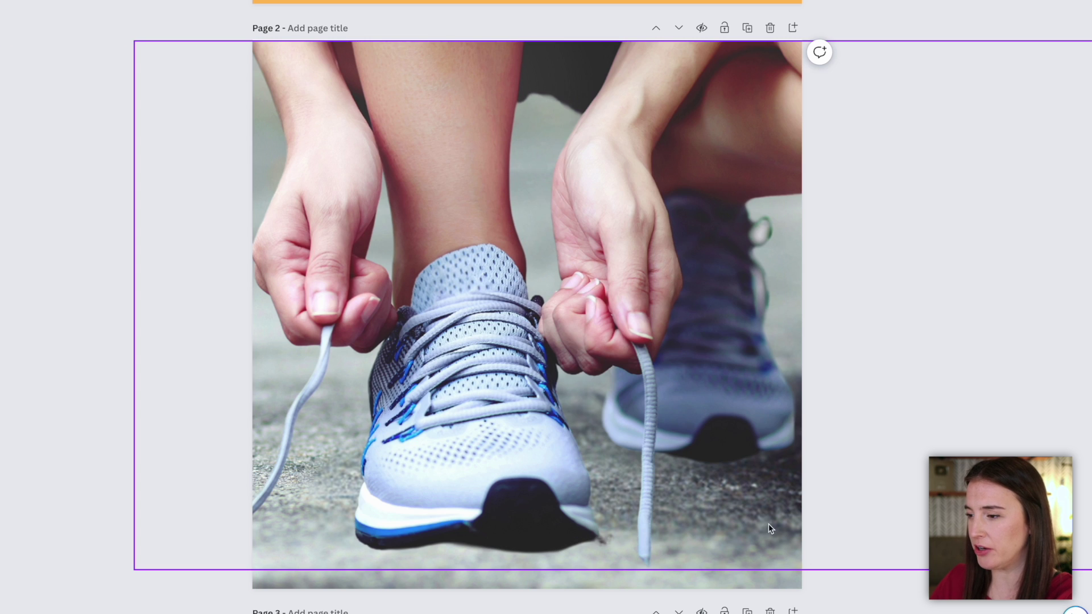
pyautogui.press('Escape')
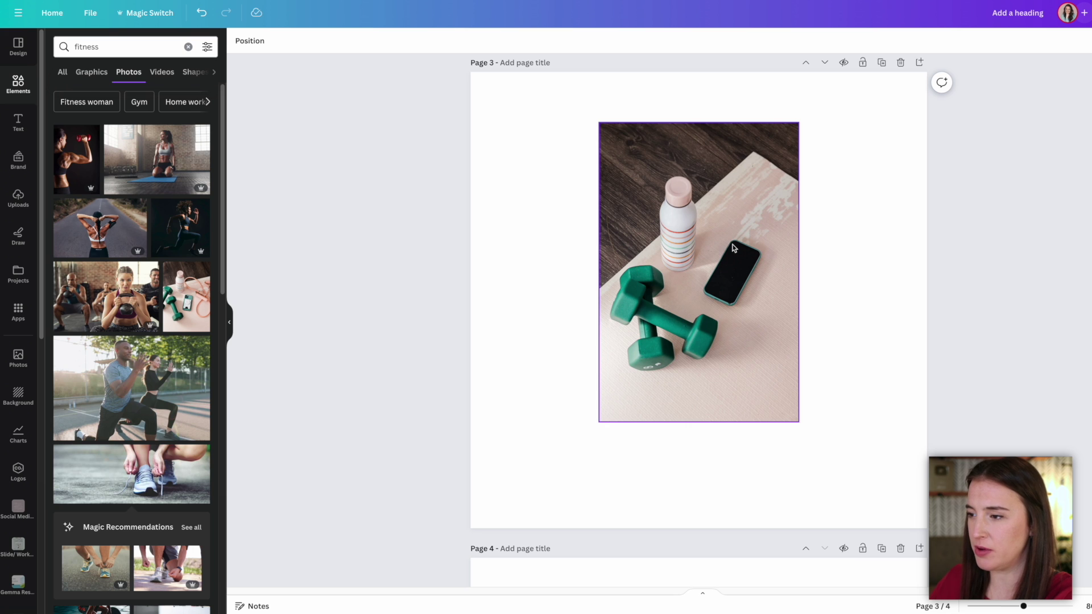
# Use Magic Eraser at brush size 87 to remove the phone and its shadow from page 3's photo
pyautogui.click(734, 247)
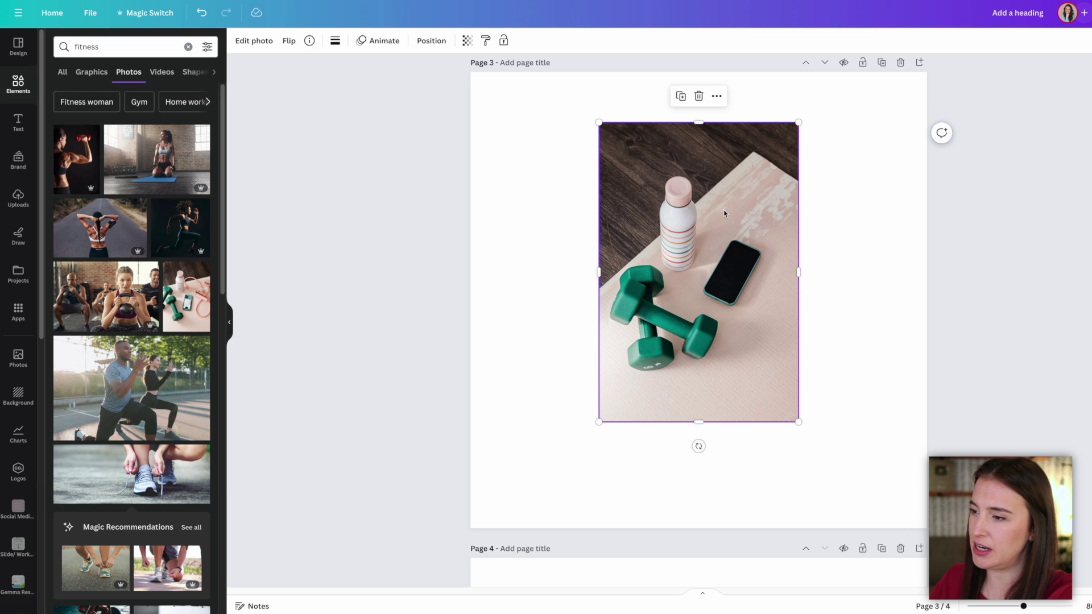
pyautogui.click(261, 46)
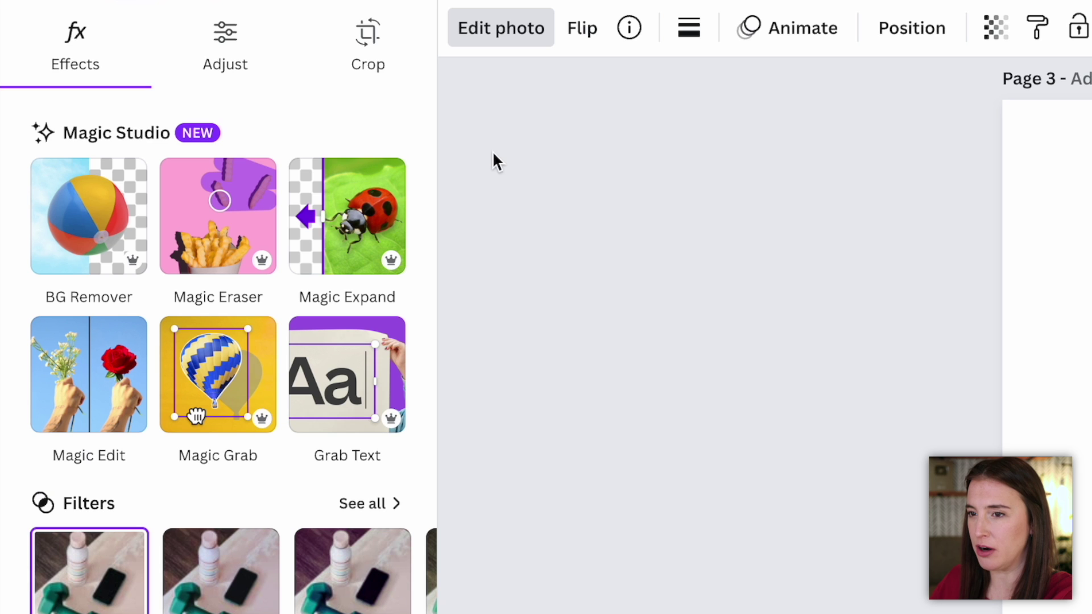
pyautogui.click(222, 253)
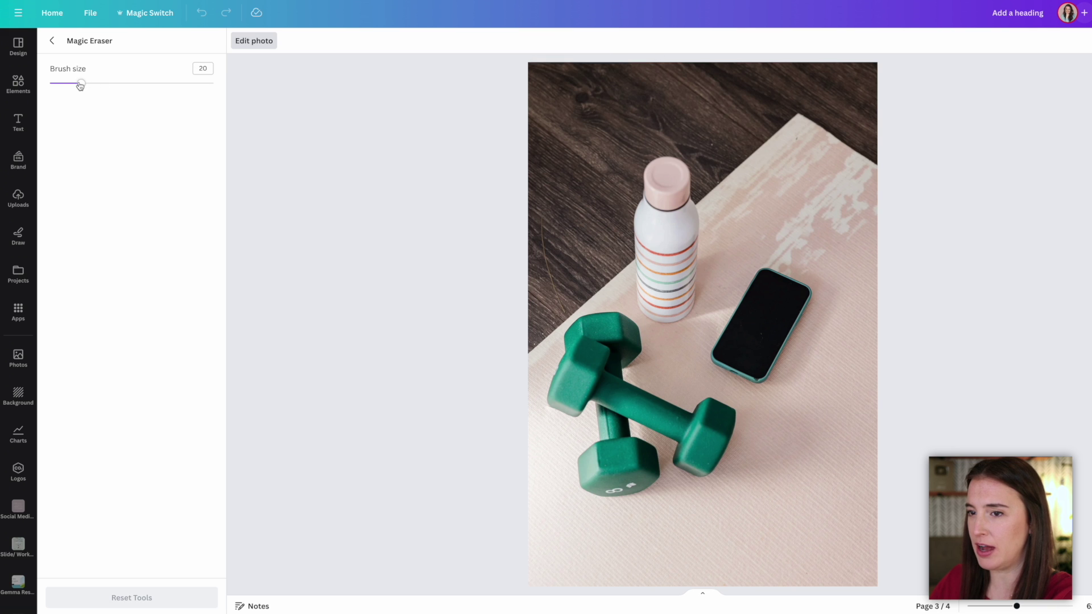
pyautogui.moveTo(79, 84)
pyautogui.mouseDown()
pyautogui.moveTo(193, 92)
pyautogui.moveTo(66, 85)
pyautogui.moveTo(86, 88)
pyautogui.mouseUp()
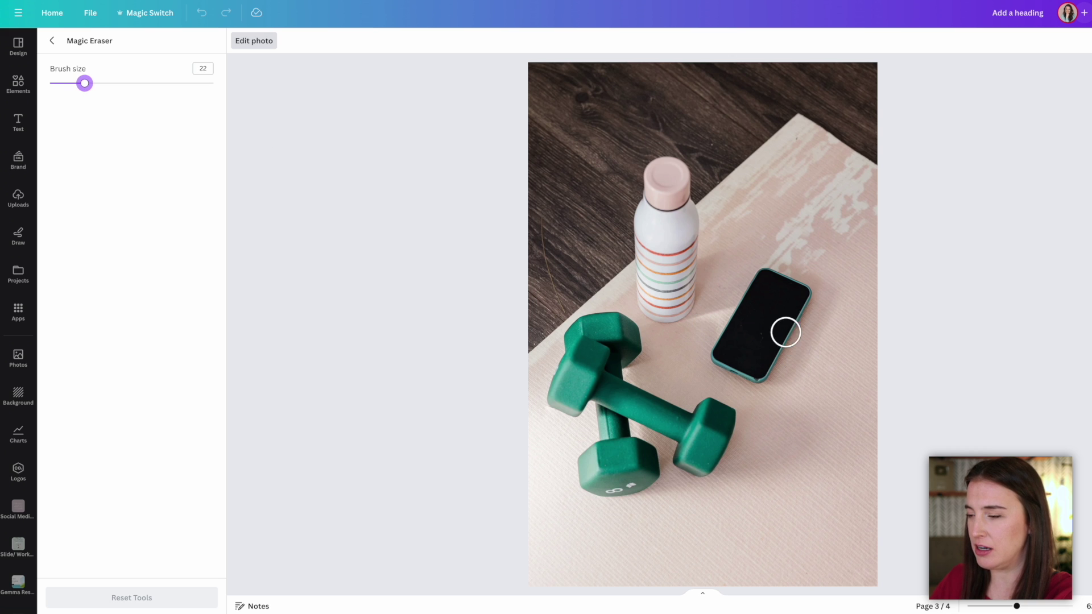
pyautogui.moveTo(763, 279)
pyautogui.mouseDown()
pyautogui.moveTo(722, 350)
pyautogui.moveTo(753, 371)
pyautogui.moveTo(802, 296)
pyautogui.moveTo(768, 275)
pyautogui.moveTo(749, 341)
pyautogui.moveTo(780, 299)
pyautogui.mouseUp()
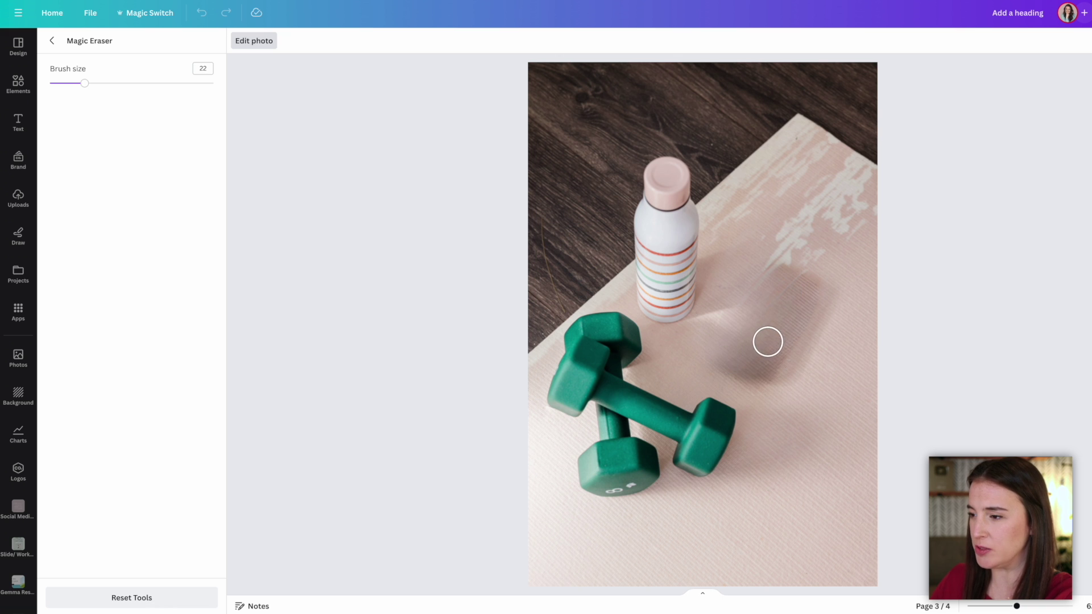
pyautogui.moveTo(785, 273)
pyautogui.mouseDown()
pyautogui.moveTo(827, 289)
pyautogui.moveTo(806, 350)
pyautogui.moveTo(771, 379)
pyautogui.moveTo(730, 375)
pyautogui.moveTo(719, 366)
pyautogui.moveTo(762, 289)
pyautogui.moveTo(803, 310)
pyautogui.moveTo(759, 366)
pyautogui.moveTo(784, 299)
pyautogui.mouseUp()
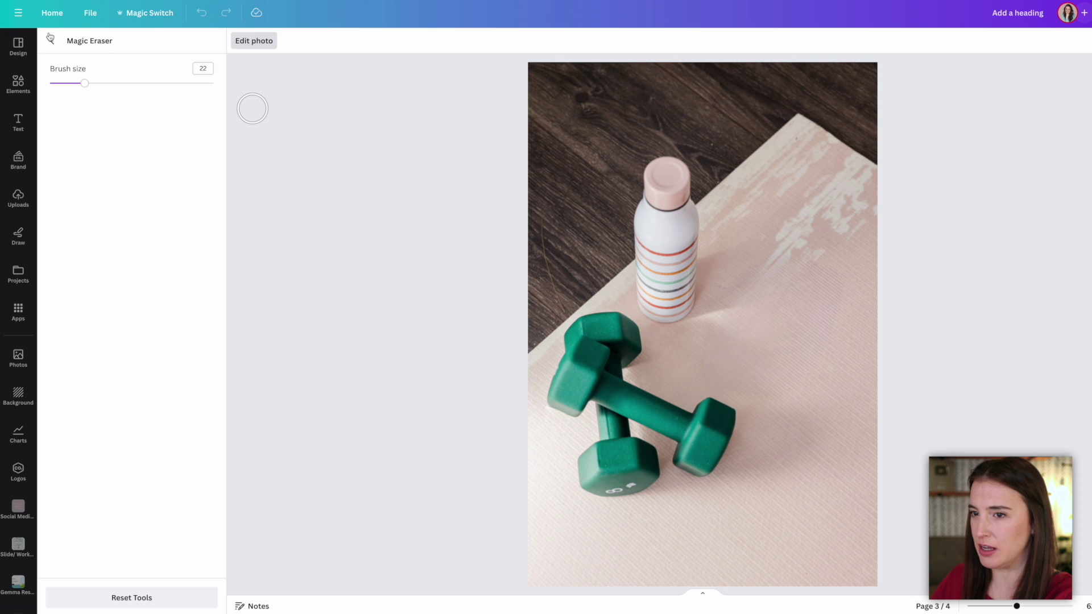
# Enlarge the edited dumbbell photo from its corners and centre it horizontally on page 3
pyautogui.click(52, 41)
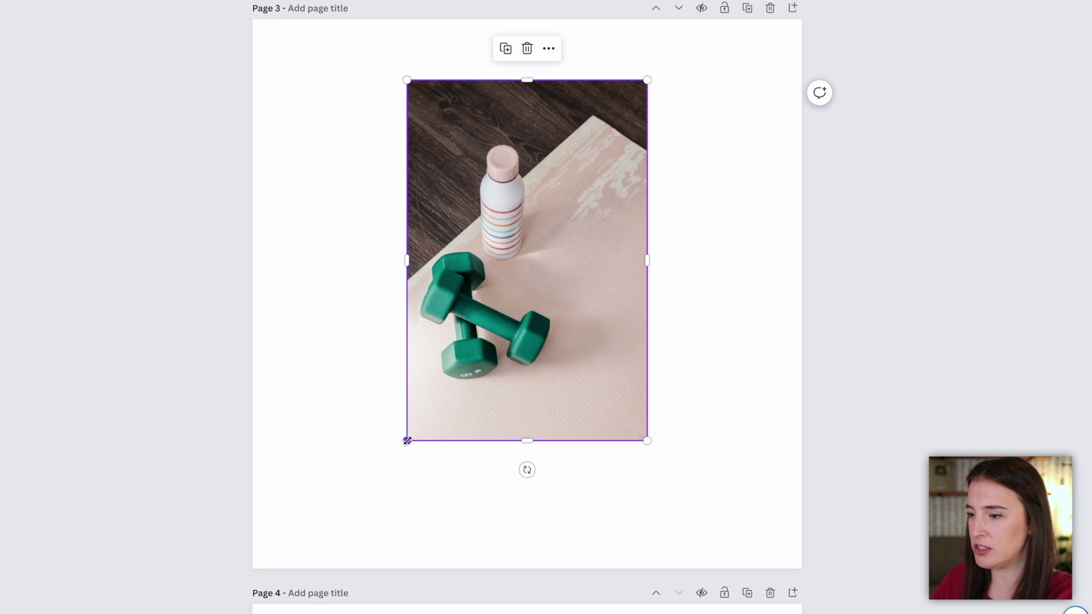
pyautogui.moveTo(408, 441); pyautogui.dragTo(110, 578)
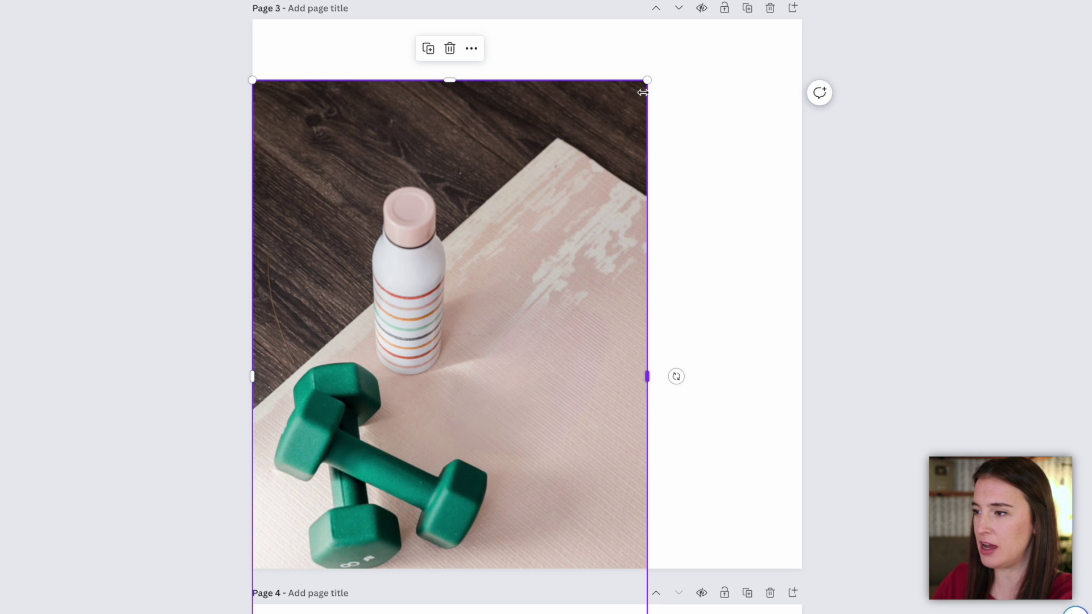
pyautogui.moveTo(649, 80); pyautogui.dragTo(492, 239)
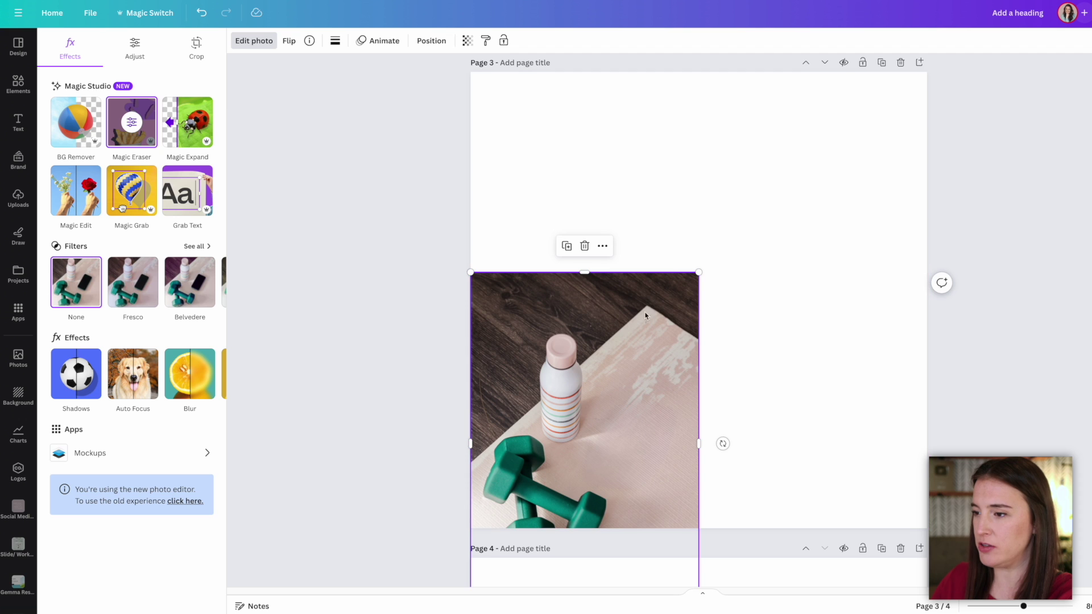
pyautogui.moveTo(644, 314); pyautogui.dragTo(738, 221)
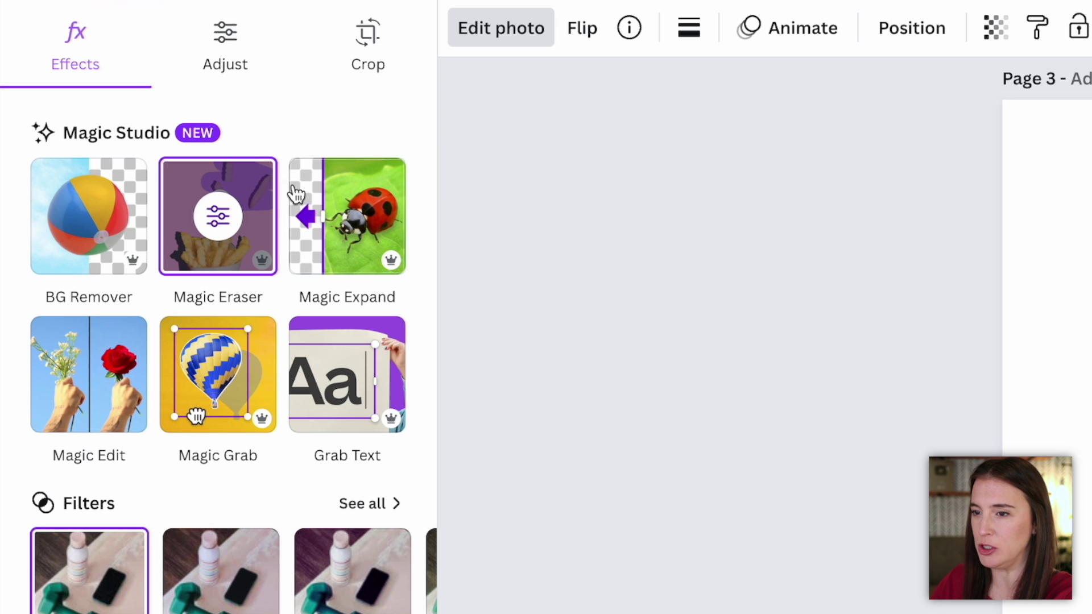
# Magic Expand the dumbbell photo to the Whole Page size
pyautogui.click(369, 228)
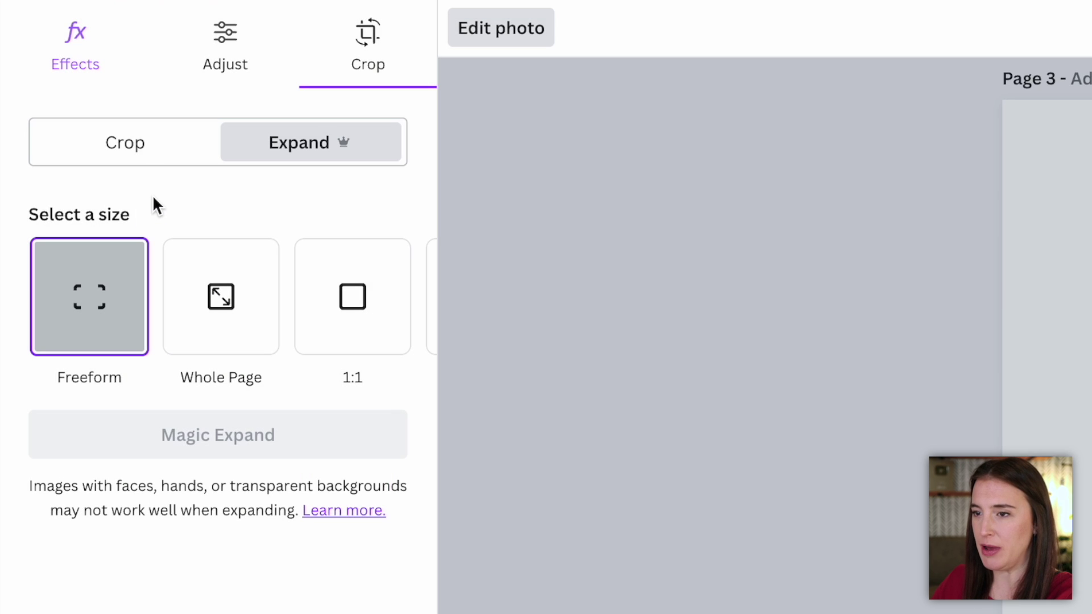
pyautogui.moveTo(243, 313)
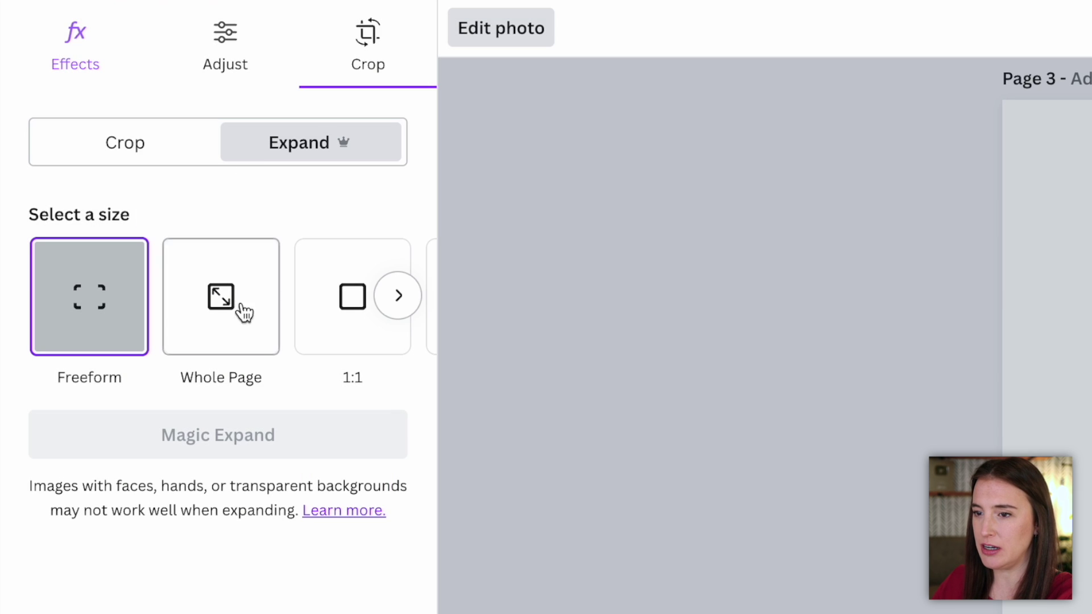
pyautogui.click(402, 306)
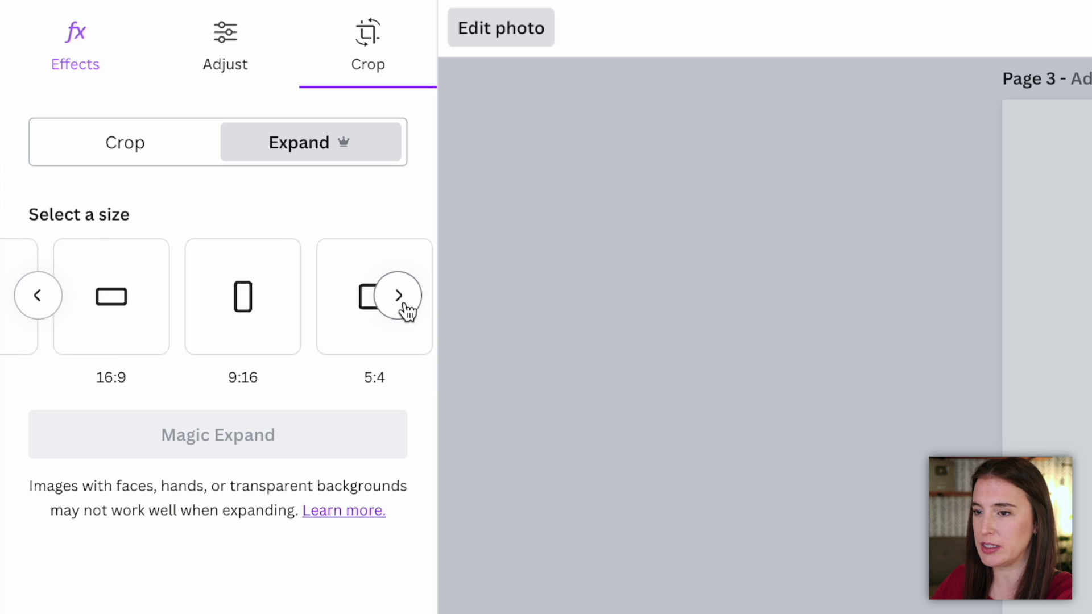
pyautogui.click(46, 305)
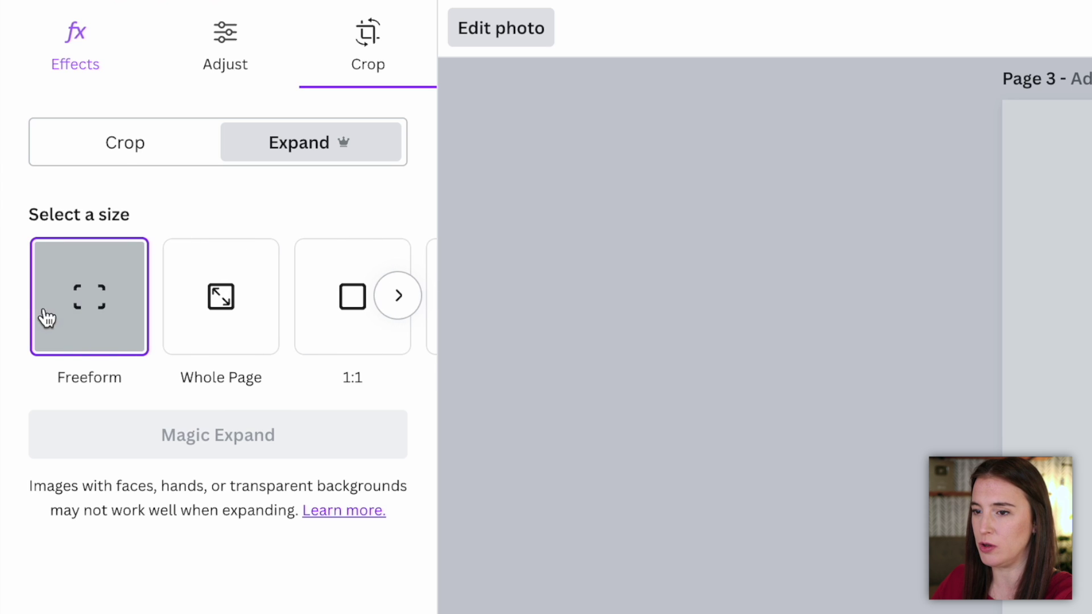
pyautogui.click(253, 341)
pyautogui.click(190, 439)
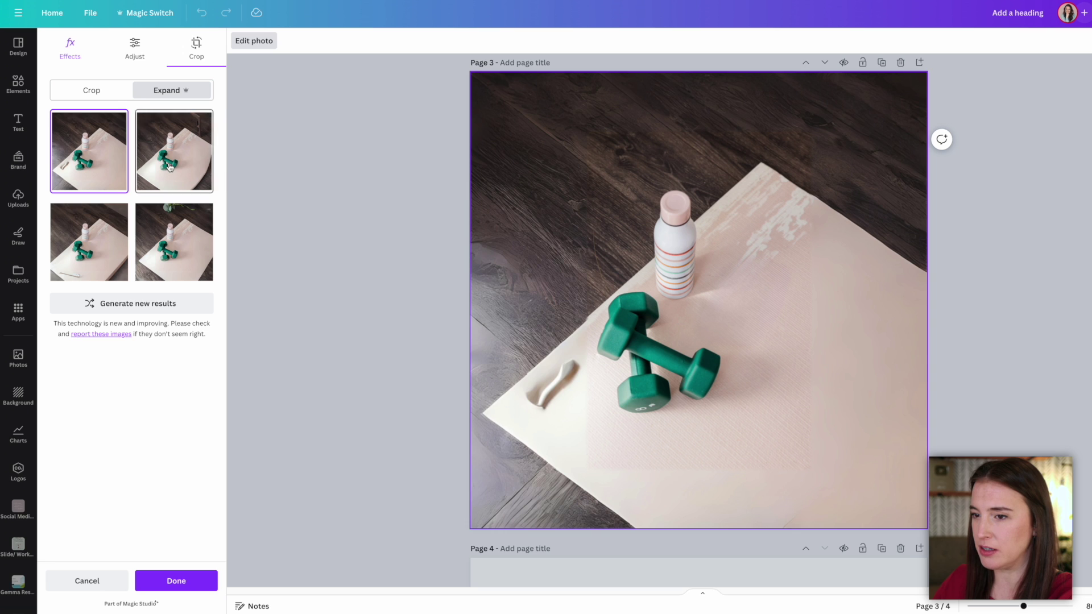
# Preview the four expansion results and go back to the first one
pyautogui.click(170, 166)
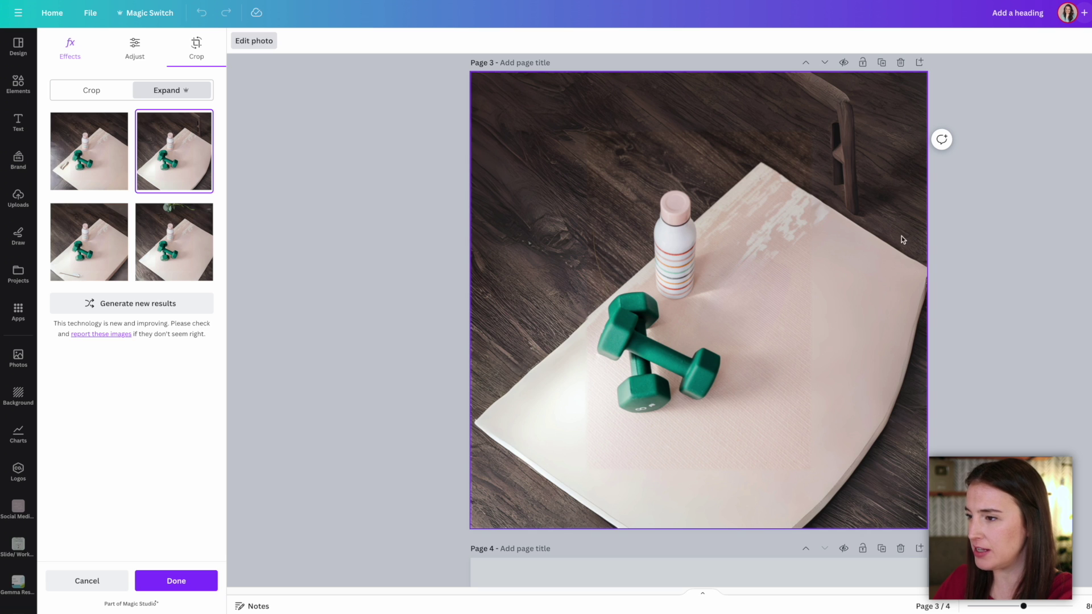
pyautogui.click(100, 254)
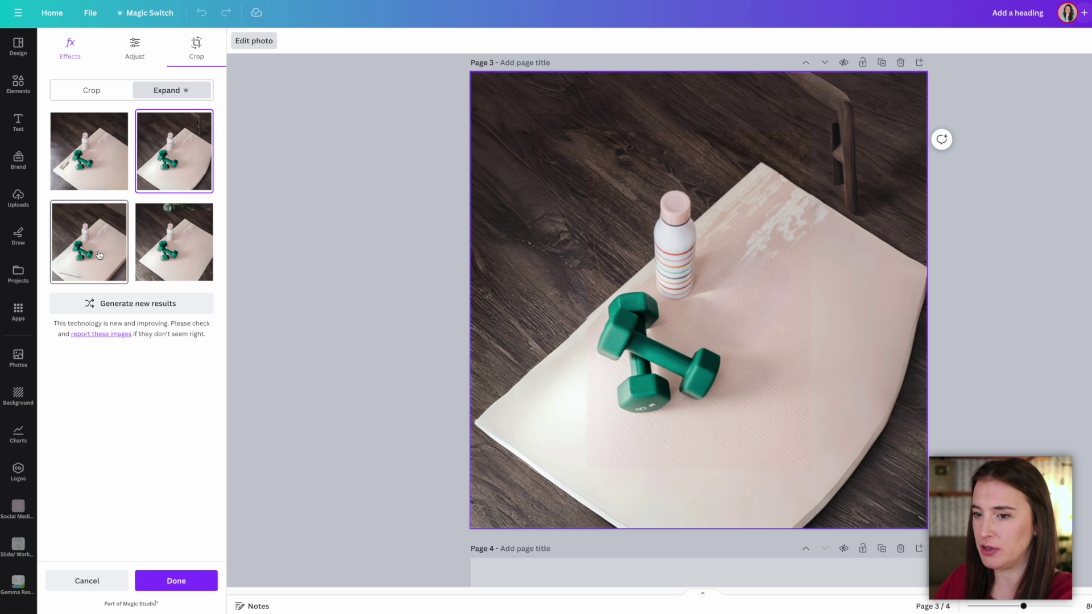
pyautogui.click(168, 260)
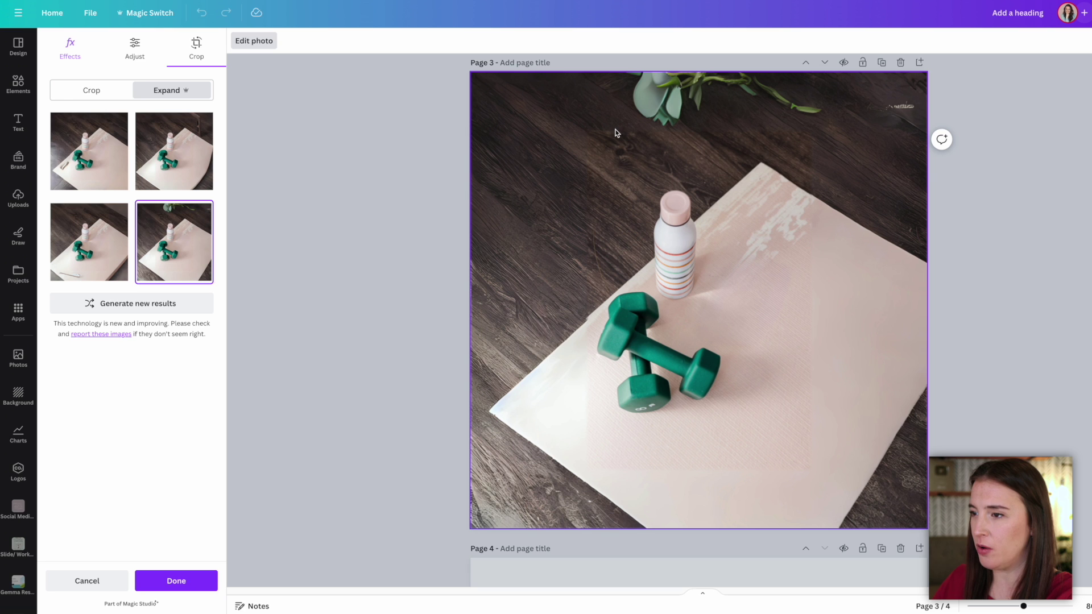
pyautogui.scroll(1, 631, 131)
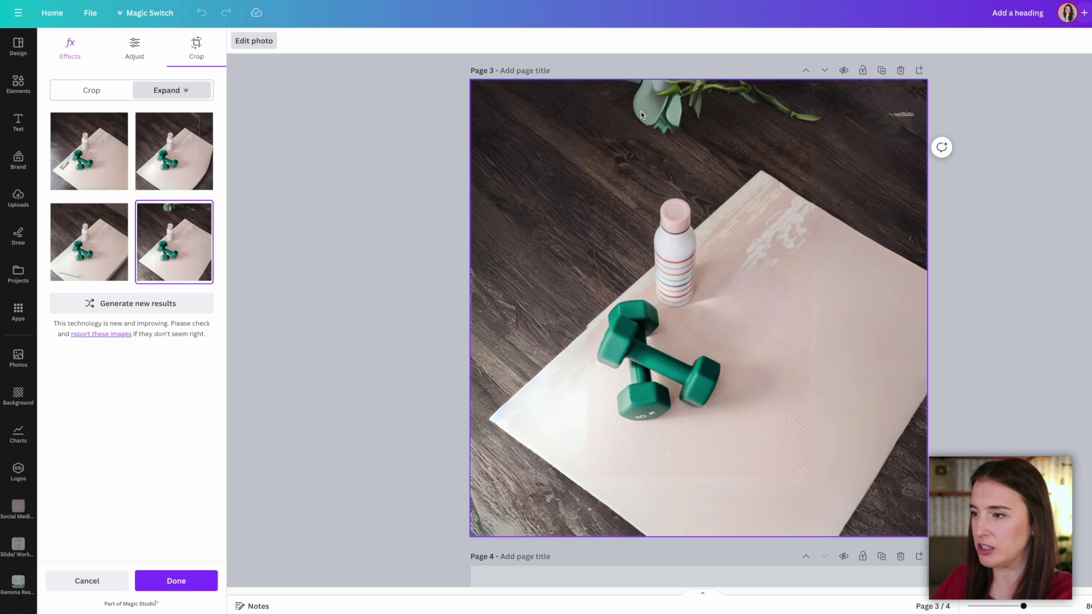
pyautogui.scroll(-1, 666, 174)
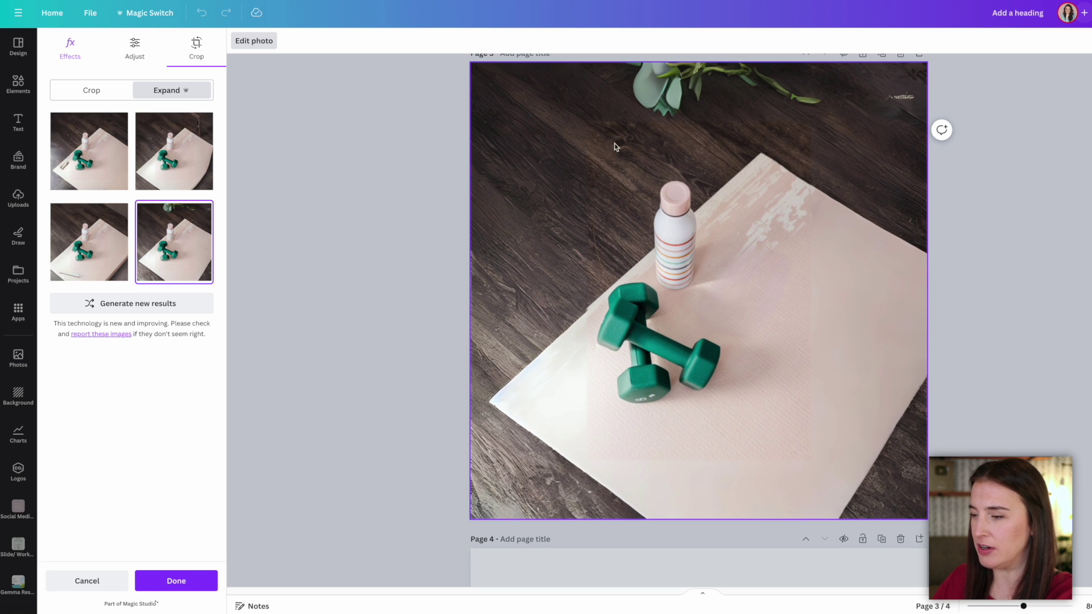
pyautogui.click(89, 151)
pyautogui.scroll(1, 535, 397)
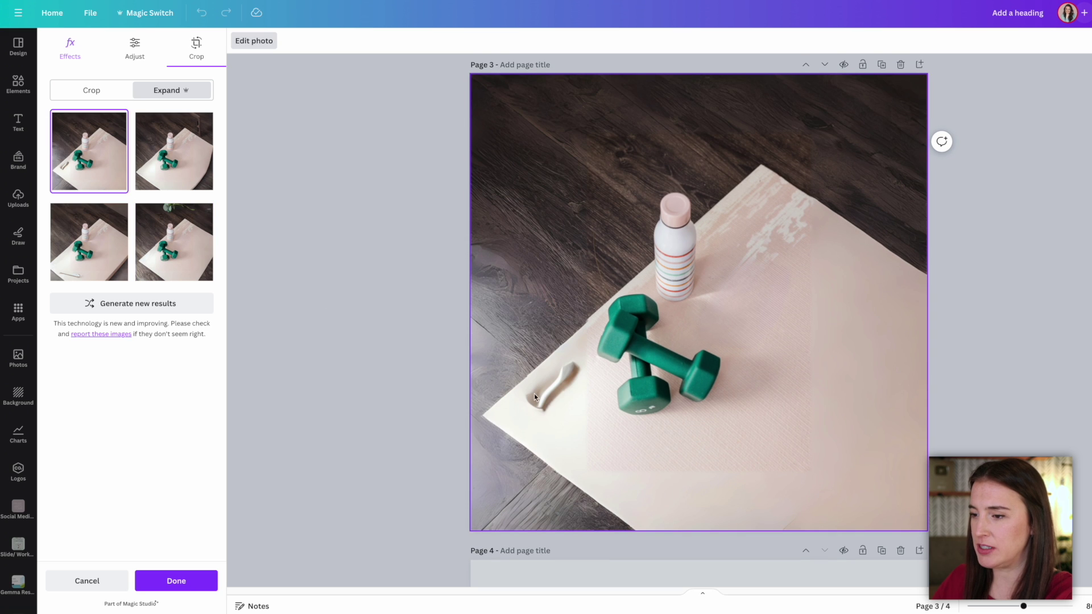
pyautogui.scroll(-1, 546, 346)
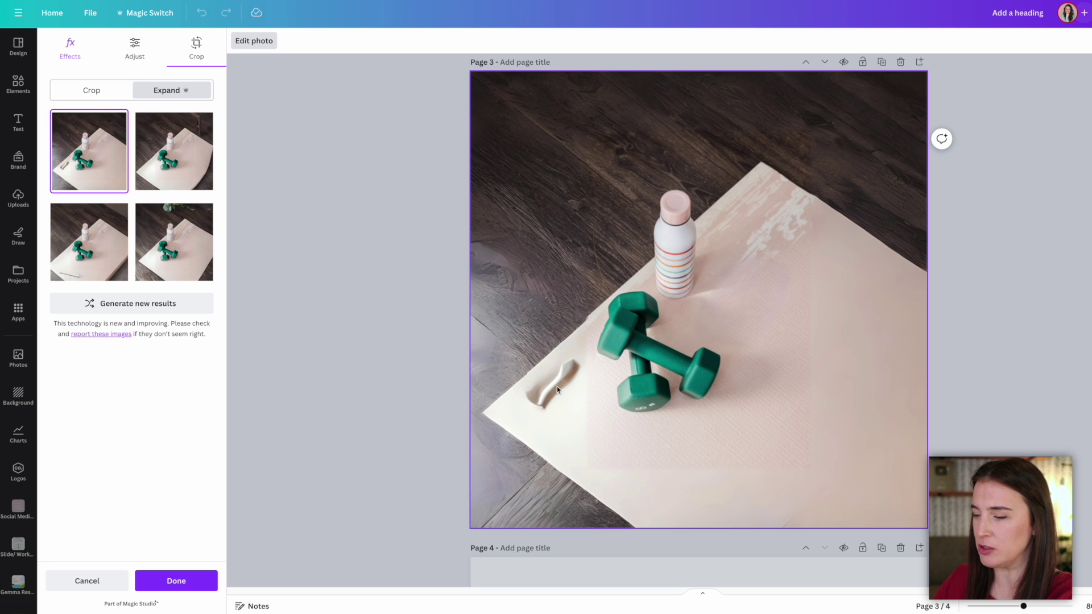
# Keep the first expanded photo and erase the stray cream object beside the dumbbells
pyautogui.click(176, 581)
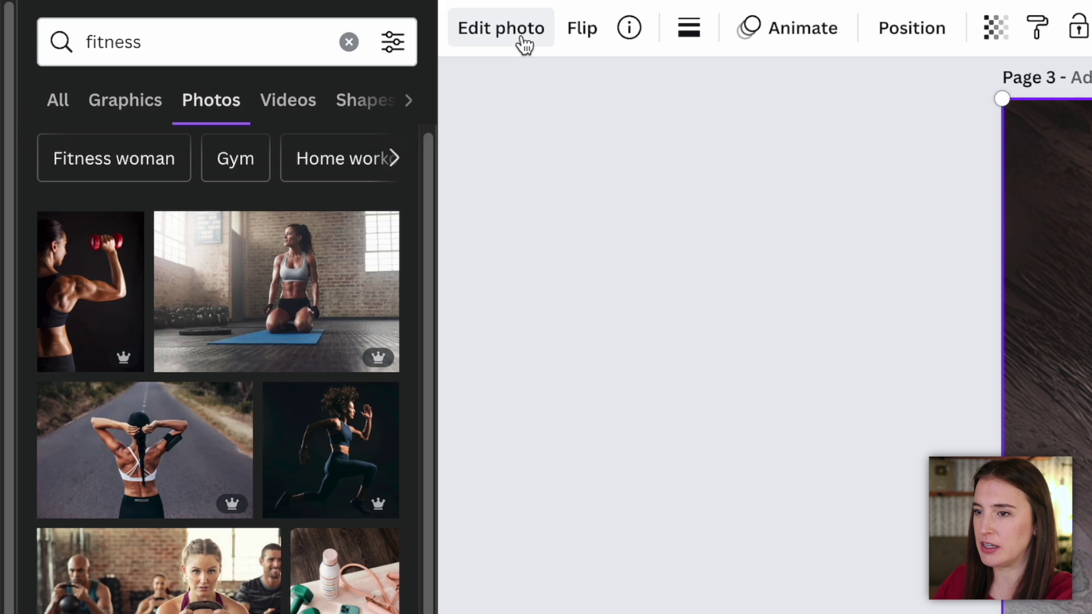
pyautogui.click(524, 44)
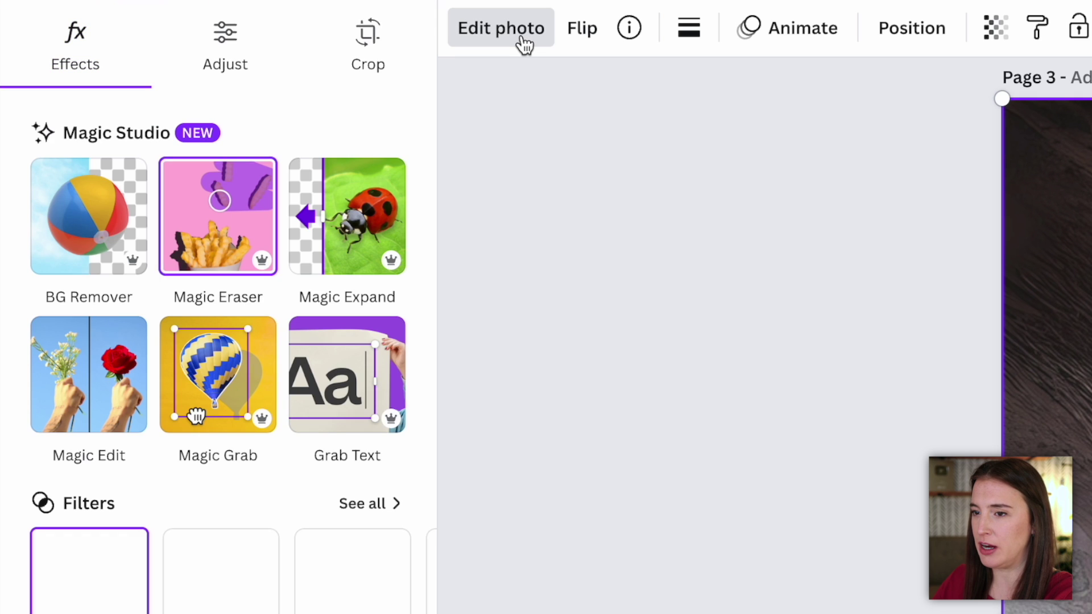
pyautogui.click(243, 217)
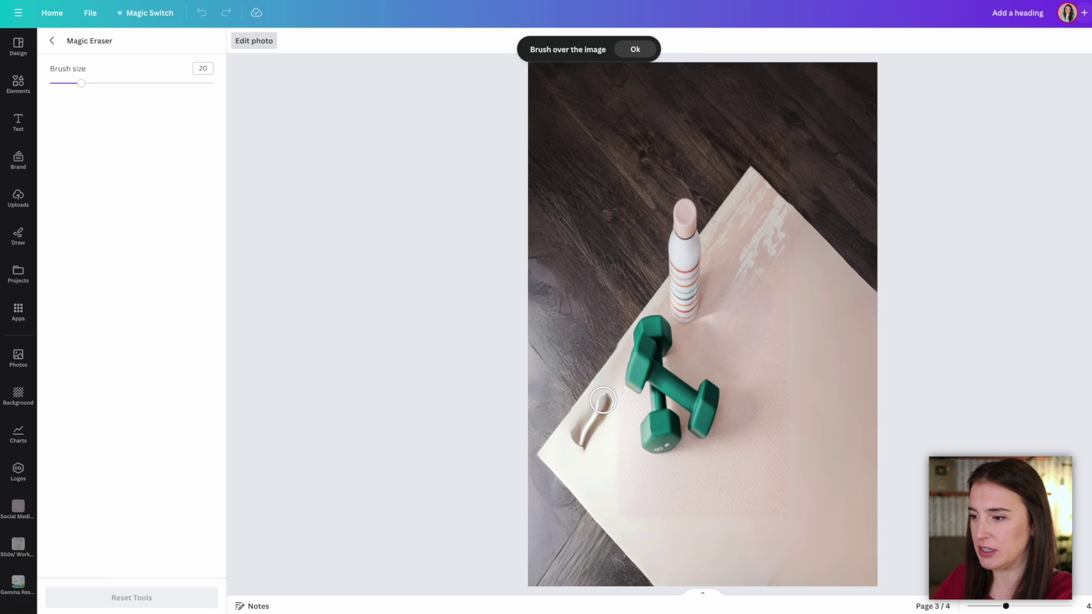
pyautogui.moveTo(597, 405); pyautogui.dragTo(580, 441)
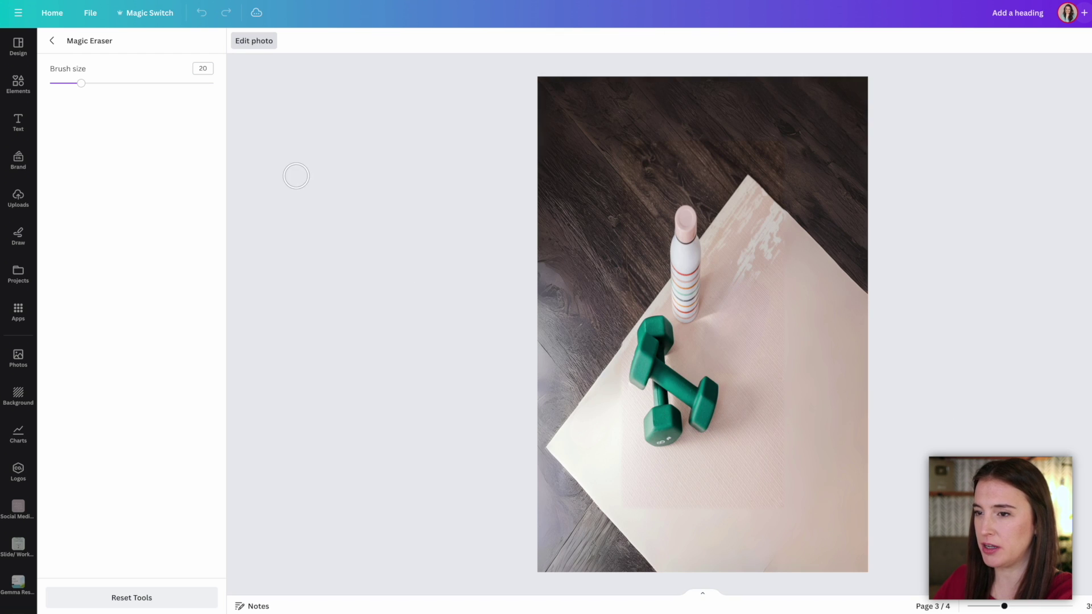
# Magic Grab the bottle and dumbbells and shift them slightly right
pyautogui.click(52, 40)
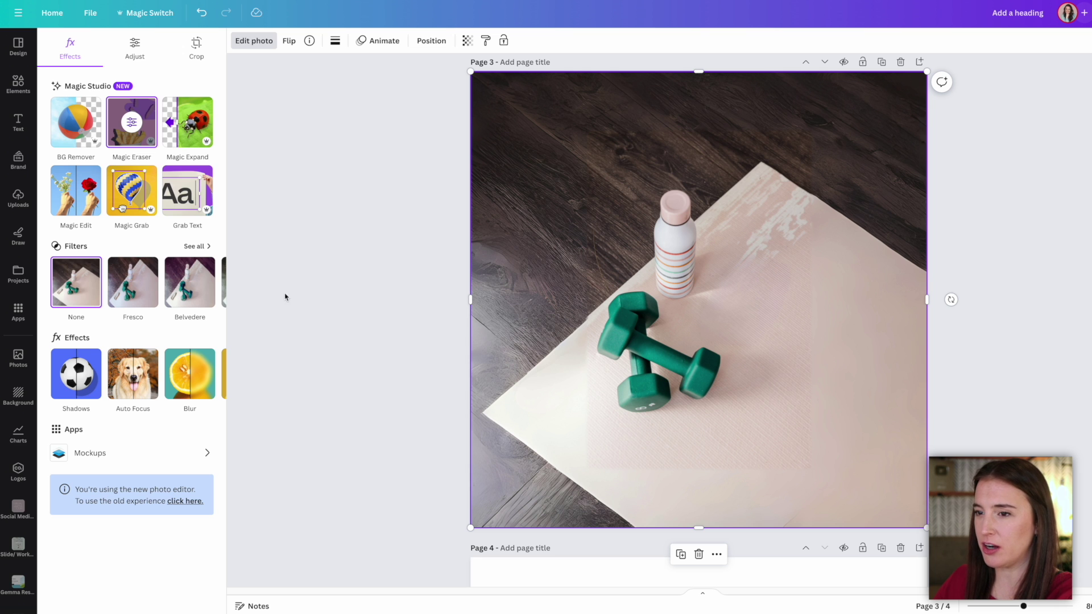
pyautogui.click(131, 187)
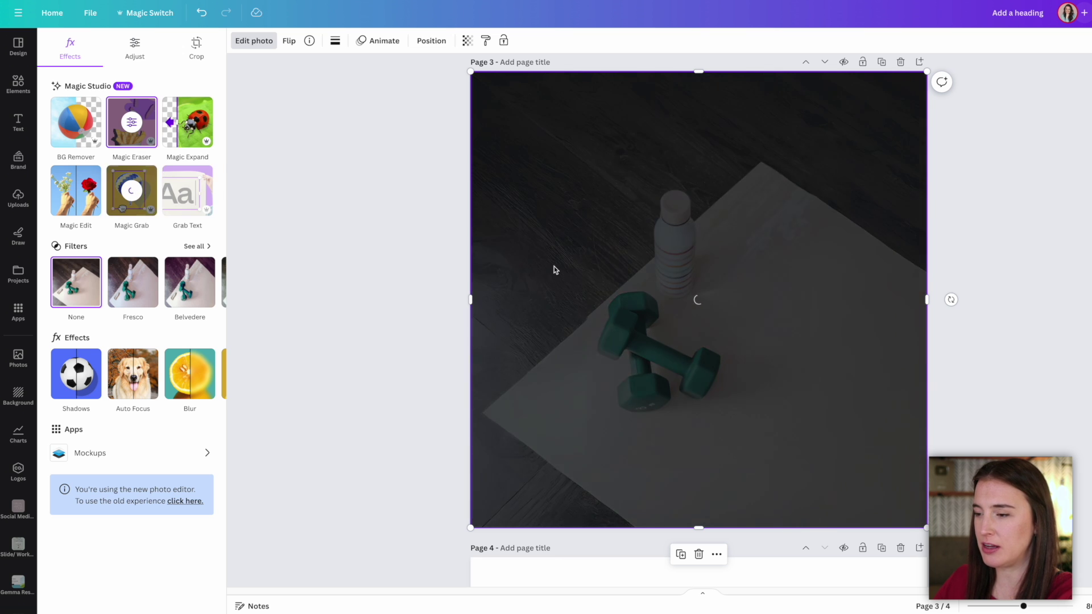
pyautogui.moveTo(637, 344)
pyautogui.mouseDown()
pyautogui.moveTo(636, 361)
pyautogui.moveTo(681, 375)
pyautogui.moveTo(636, 336)
pyautogui.moveTo(674, 344)
pyautogui.moveTo(653, 342)
pyautogui.mouseUp()
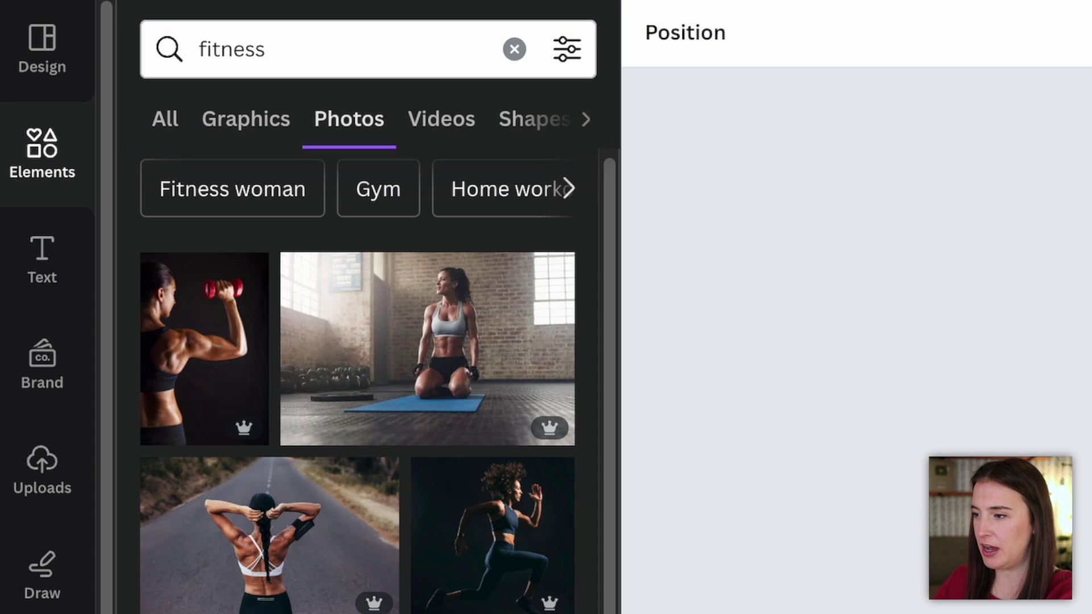
# Add a '5 Day Challenge' heading to page 3
pyautogui.click(34, 274)
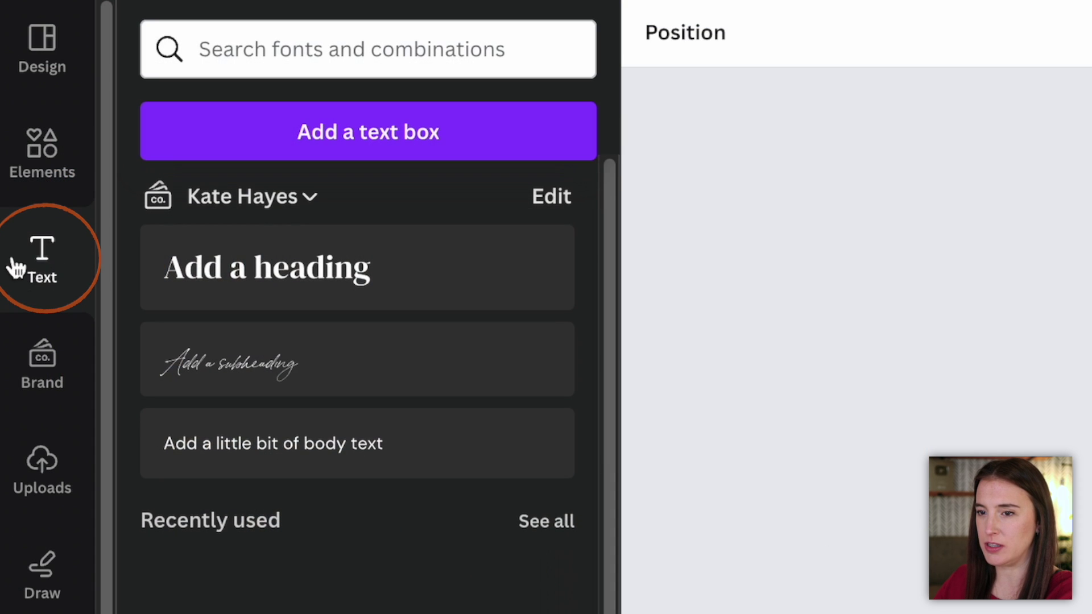
pyautogui.click(459, 141)
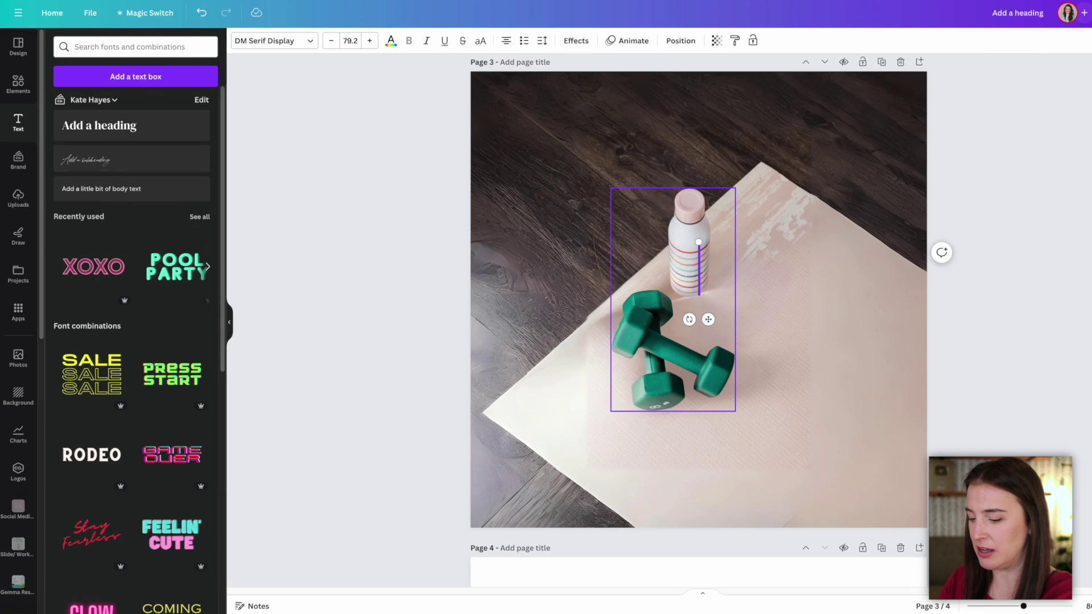
pyautogui.write('5 Day Challenge')
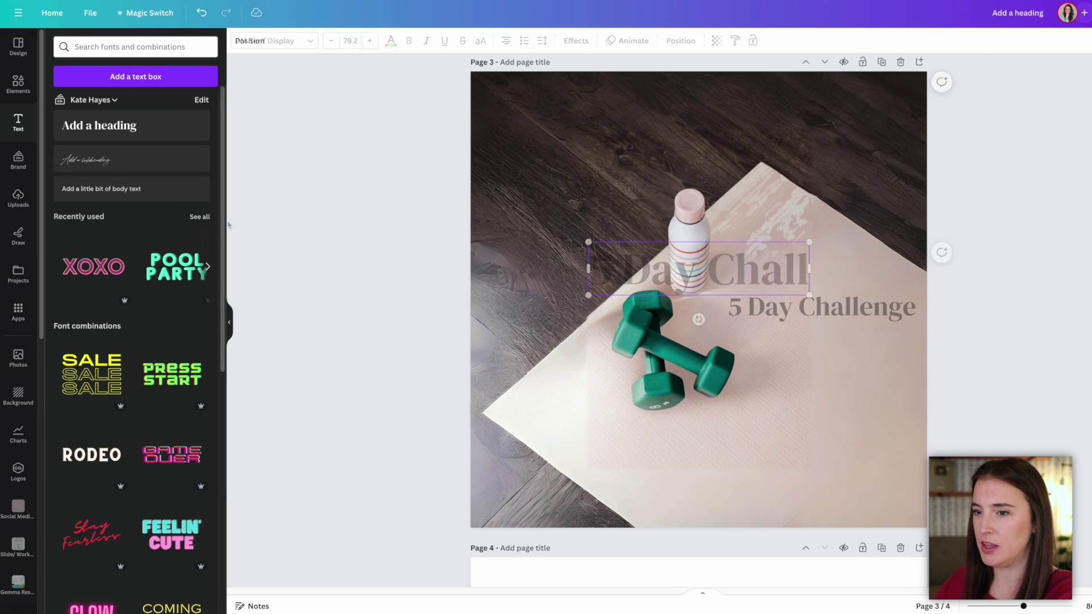
# Add the subtitle 'Stay motivated to be healthy', shrink it and place it below the title
pyautogui.click(147, 189)
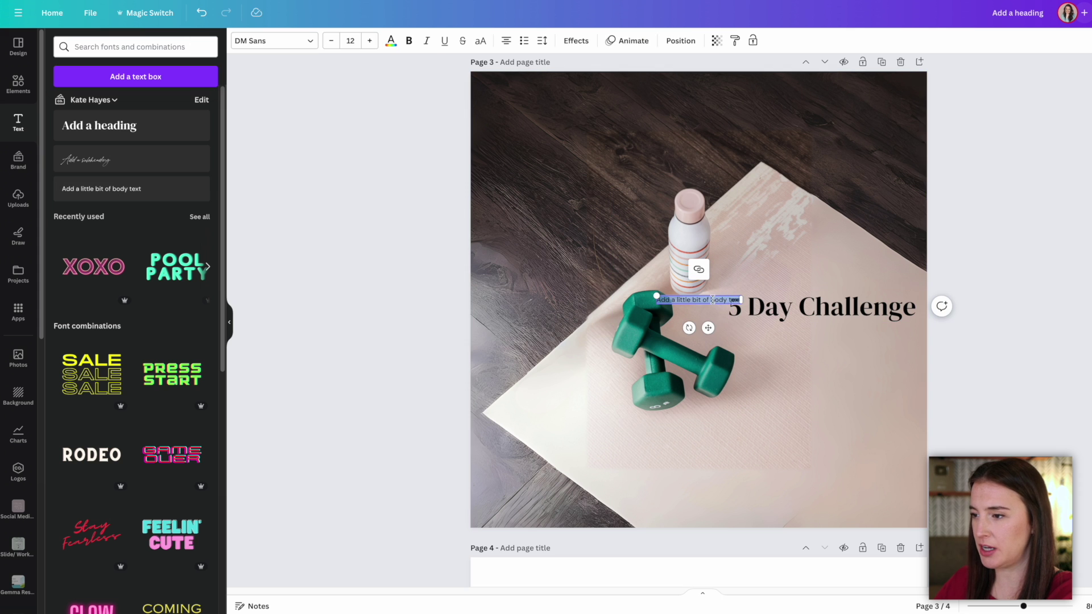
pyautogui.moveTo(707, 327); pyautogui.dragTo(776, 396)
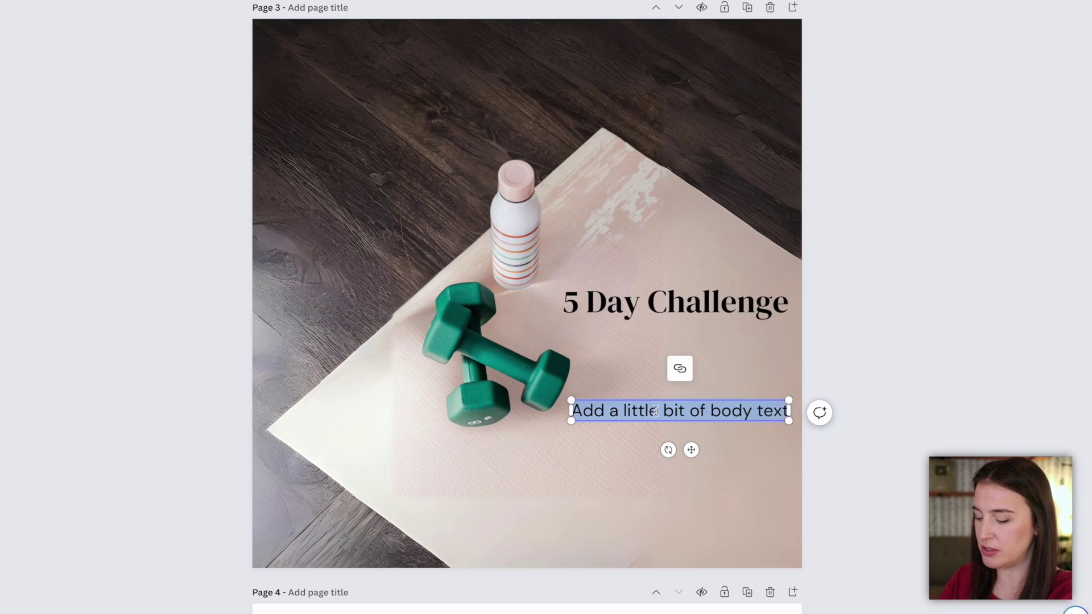
pyautogui.write('St')
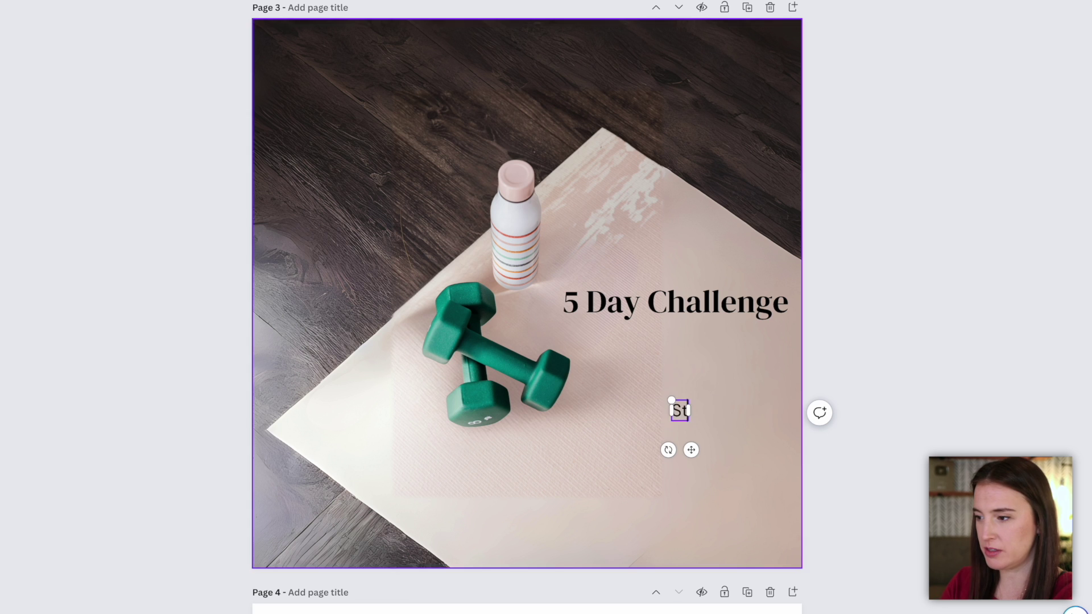
pyautogui.write('ay motivated to be healthy')
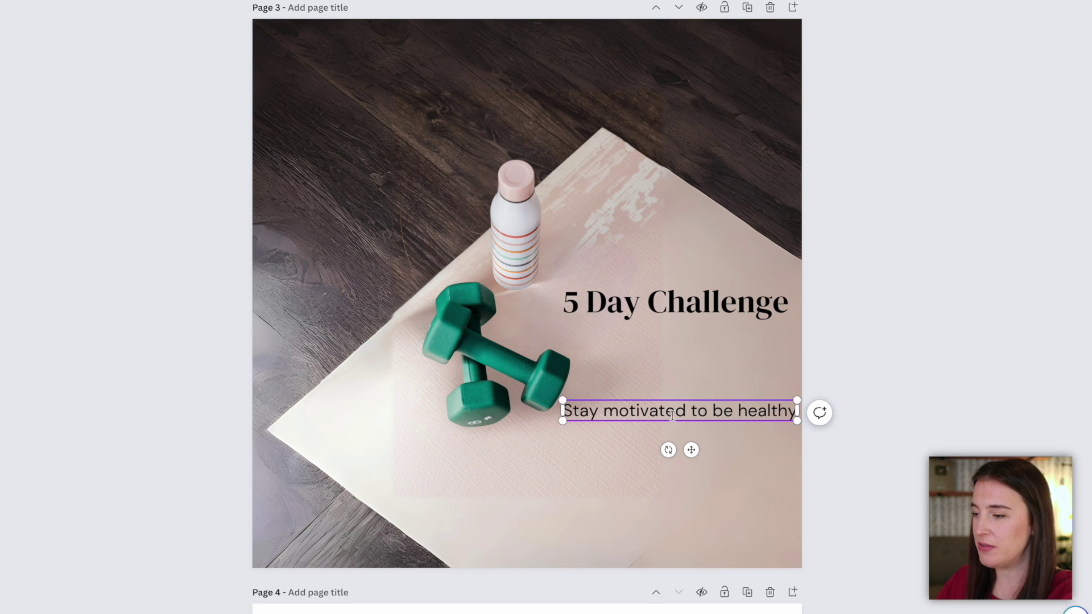
pyautogui.moveTo(561, 399); pyautogui.dragTo(593, 403)
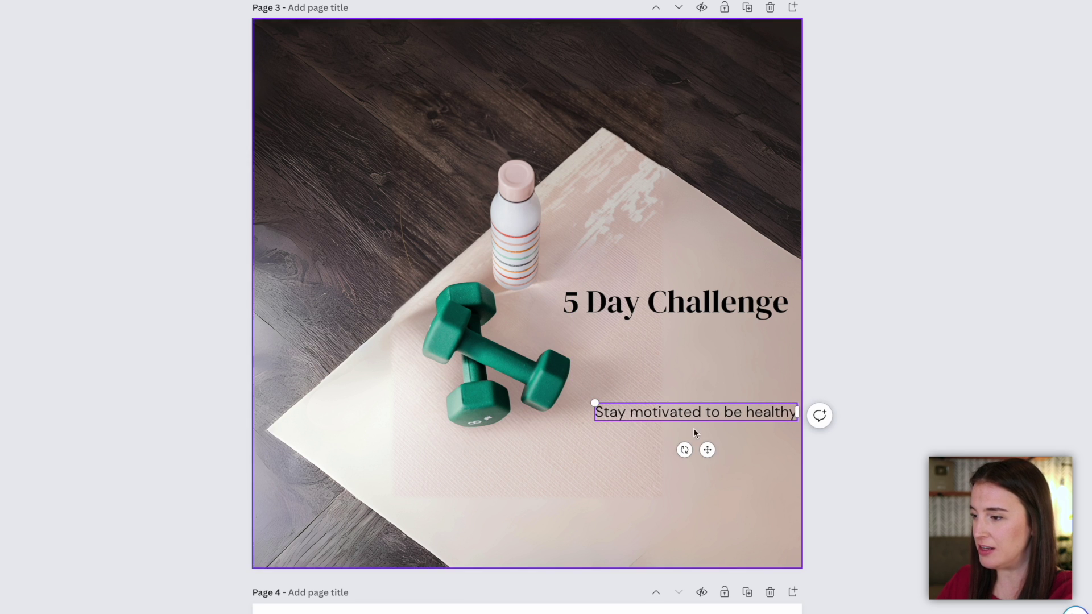
pyautogui.moveTo(708, 448); pyautogui.dragTo(688, 378)
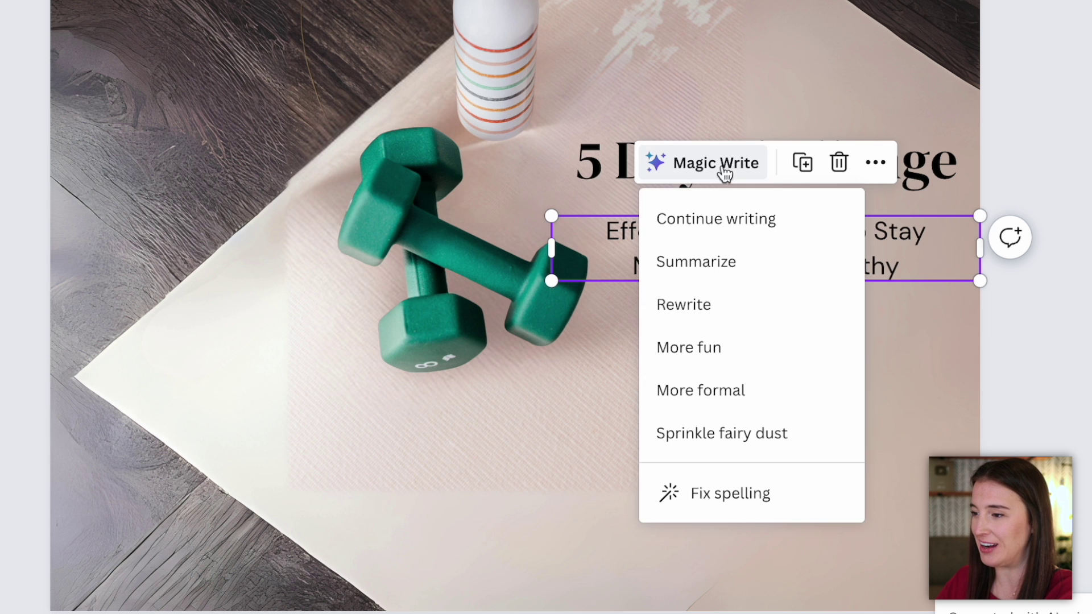
# Rewrite the subtitle with Magic Write as 'Supercharge your motivation and health with these power-packed strategies!'
pyautogui.click(705, 310)
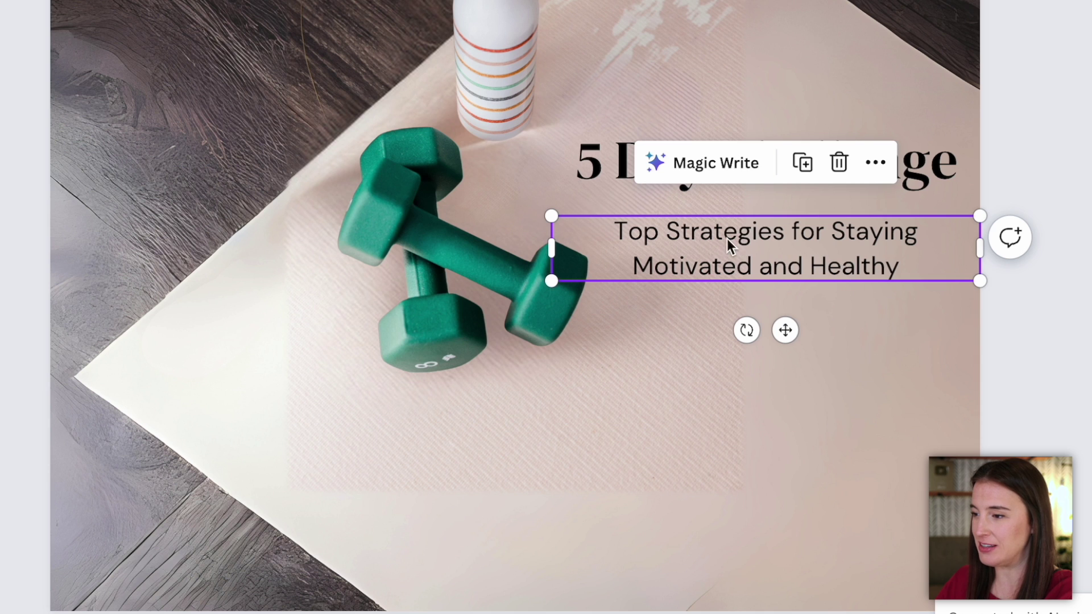
pyautogui.click(733, 176)
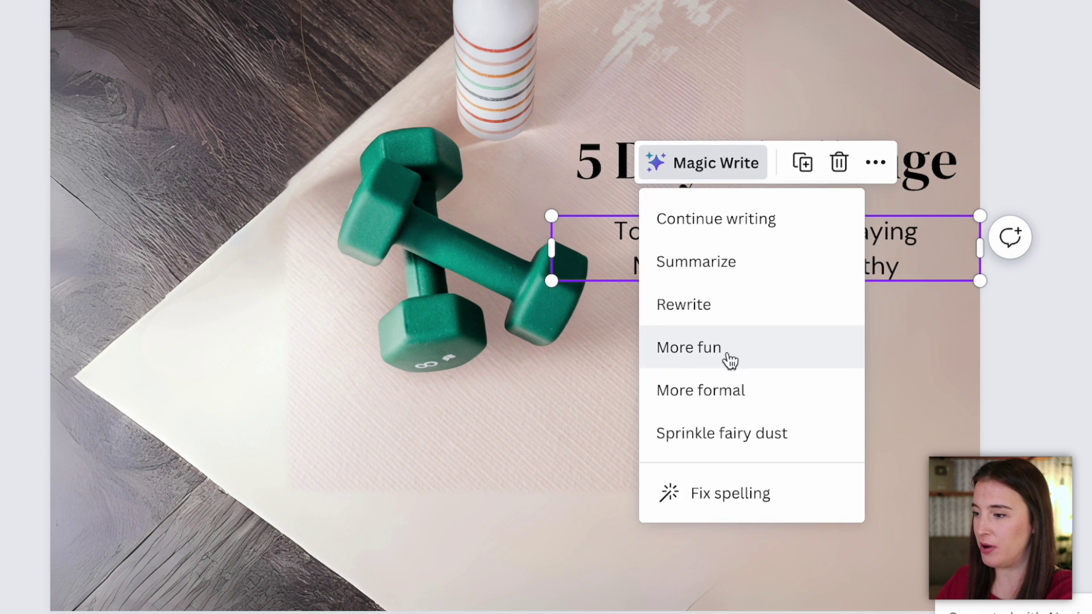
pyautogui.click(703, 358)
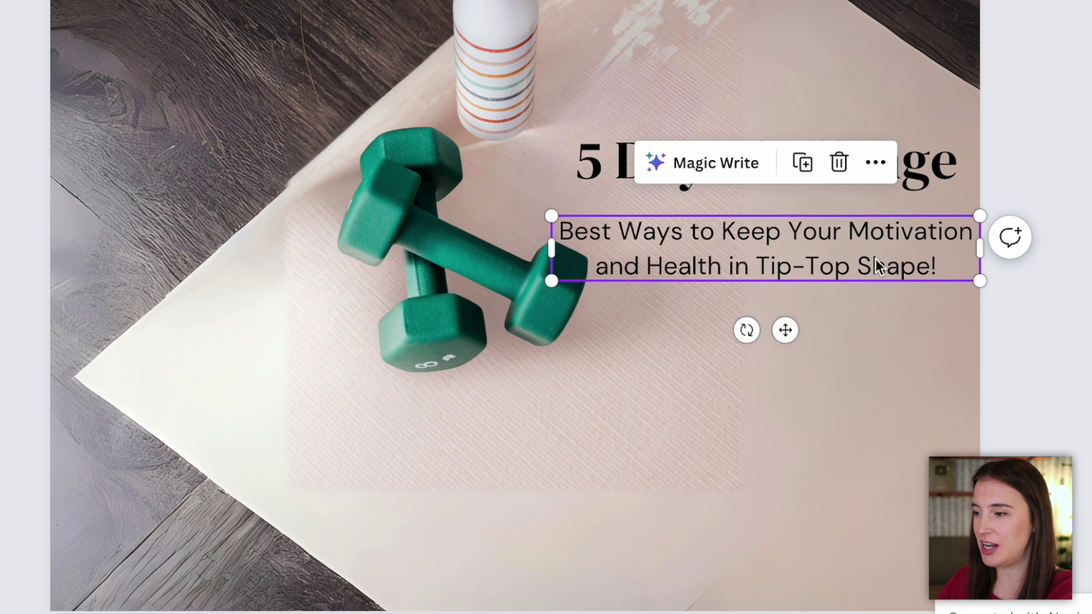
pyautogui.click(731, 162)
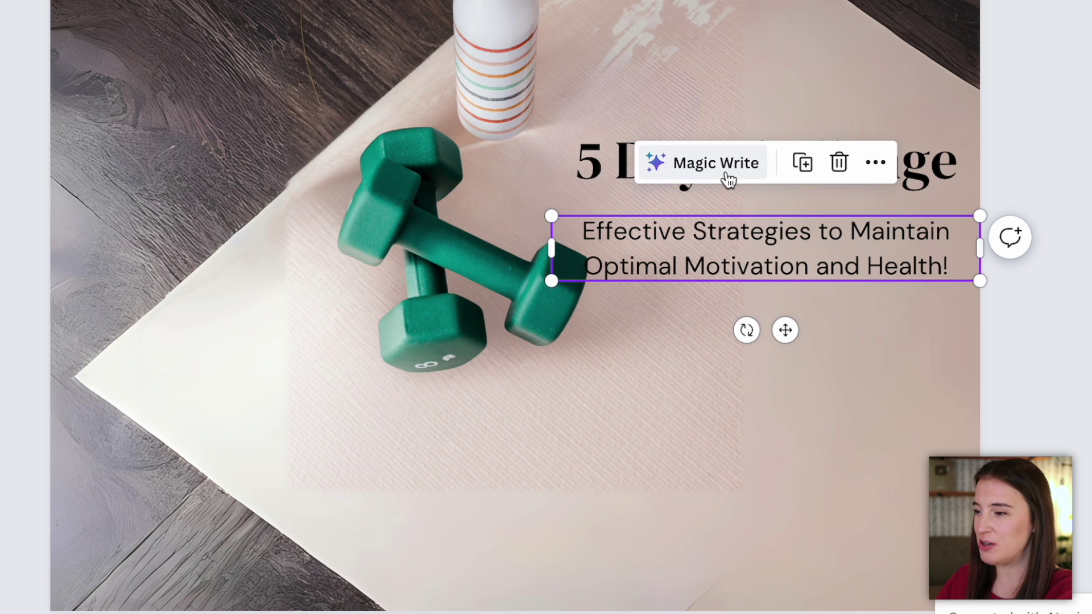
pyautogui.click(727, 175)
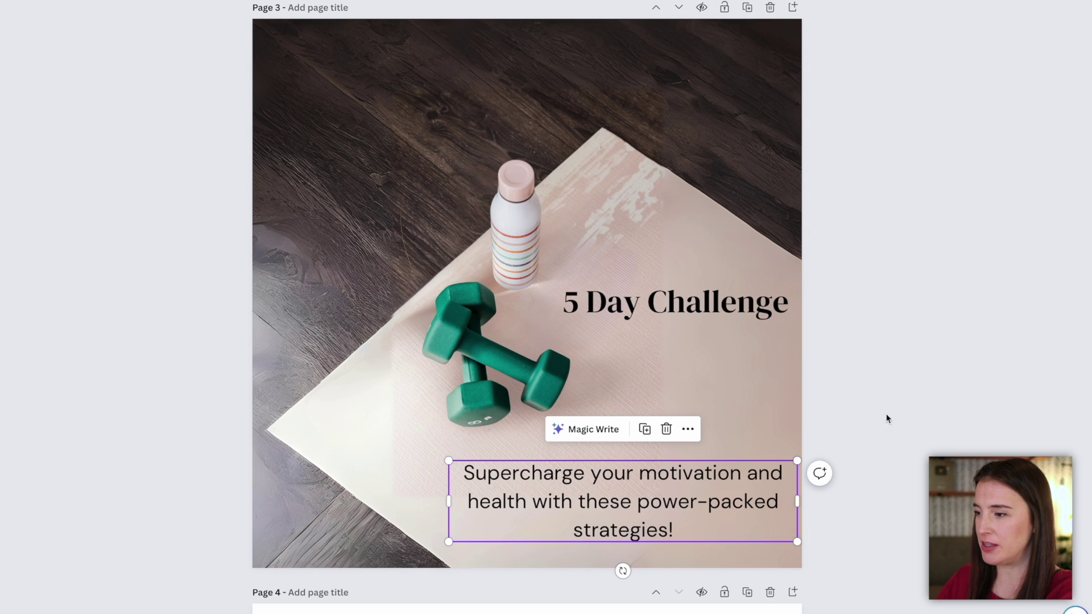
pyautogui.click(886, 419)
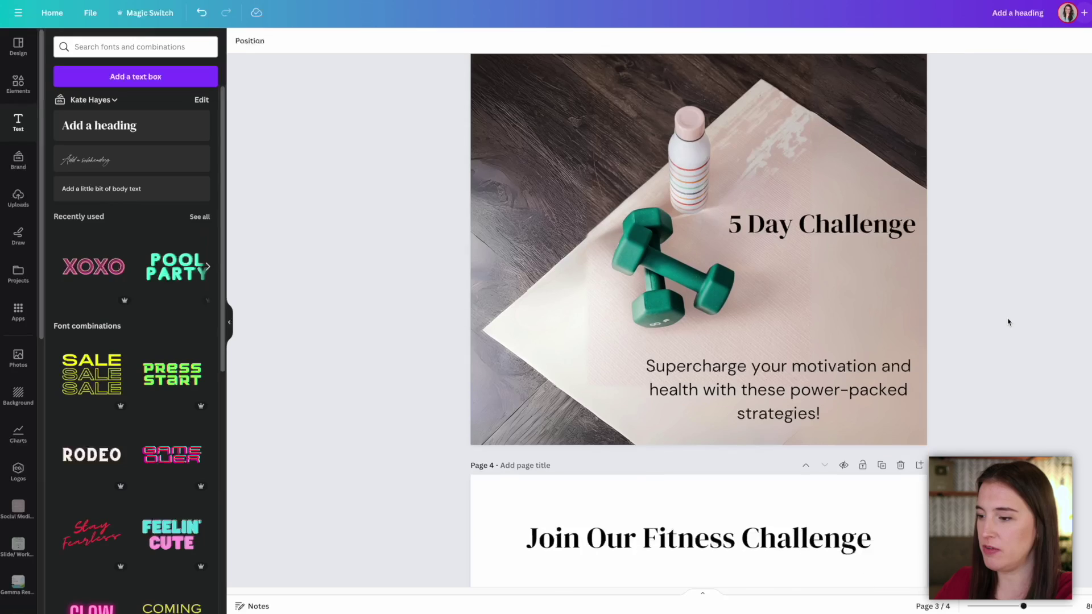
# Copy the 'Supercharge your motivation…' subtitle text box from the dumbbell page
pyautogui.scroll(-3, 893, 322)
pyautogui.scroll(-3, 1006, 321)
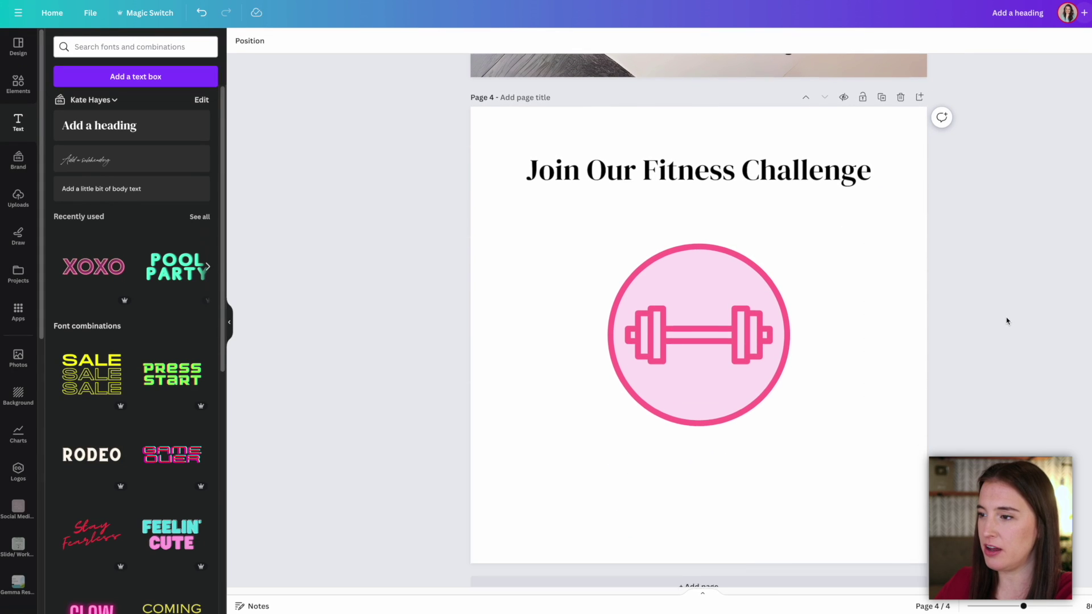
pyautogui.scroll(-1, 1007, 321)
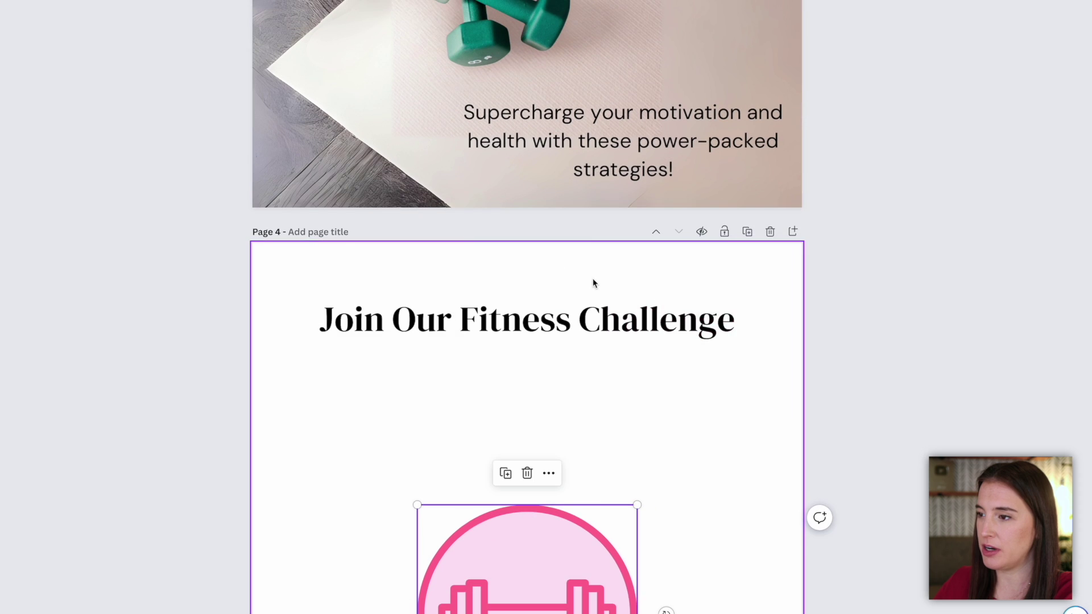
pyautogui.scroll(1, 626, 273)
pyautogui.click(646, 177)
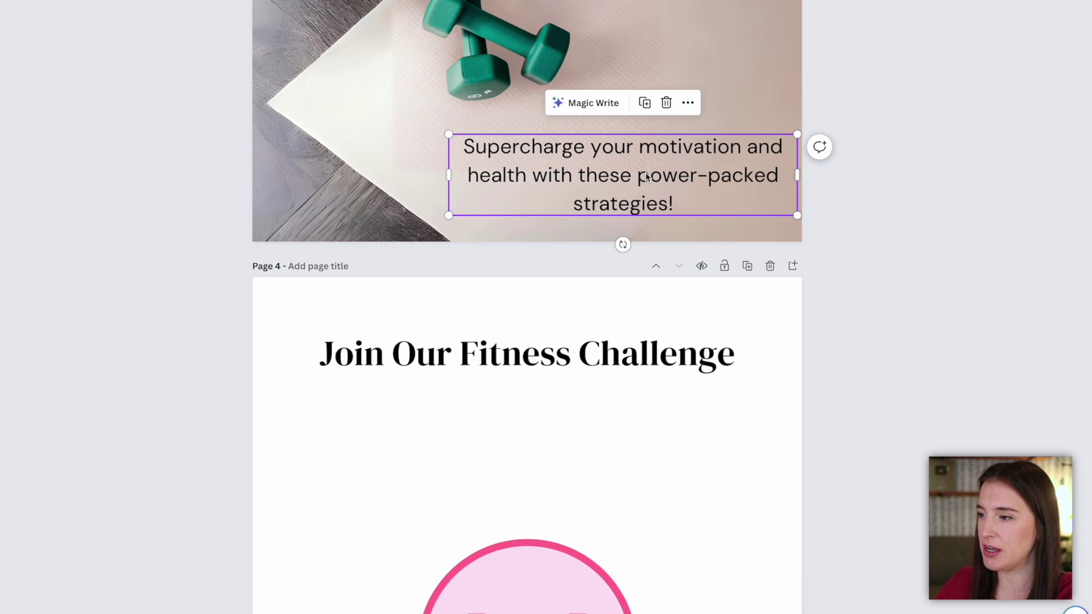
pyautogui.click(688, 103)
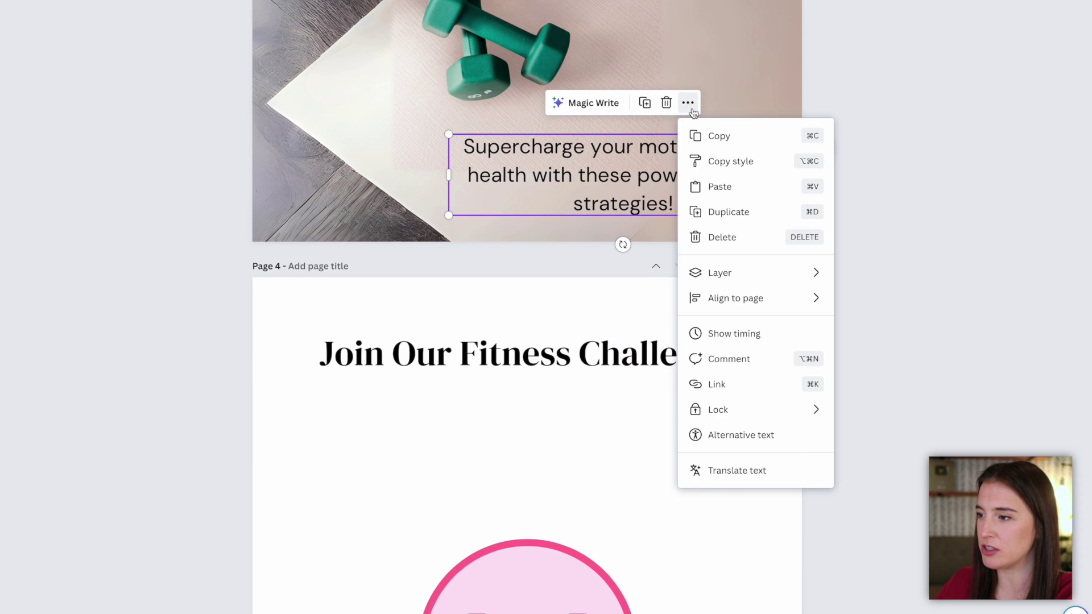
pyautogui.click(585, 373)
# Paste the subtitle onto the Join Our Fitness Challenge page and position it under the heading
pyautogui.click(555, 417)
pyautogui.rightClick(555, 417)
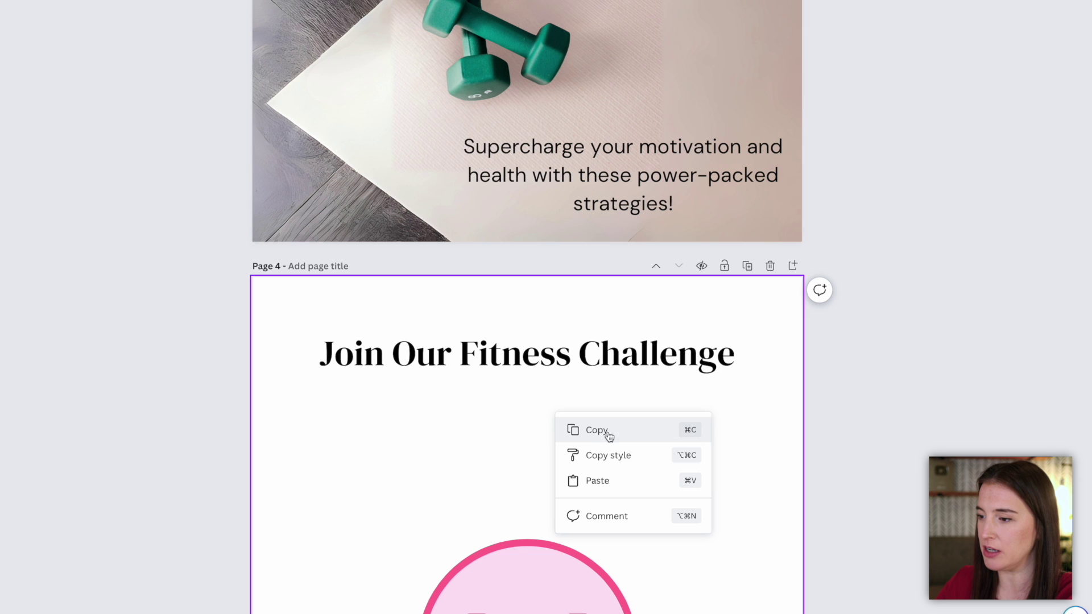
pyautogui.click(607, 485)
pyautogui.scroll(-4, 606, 484)
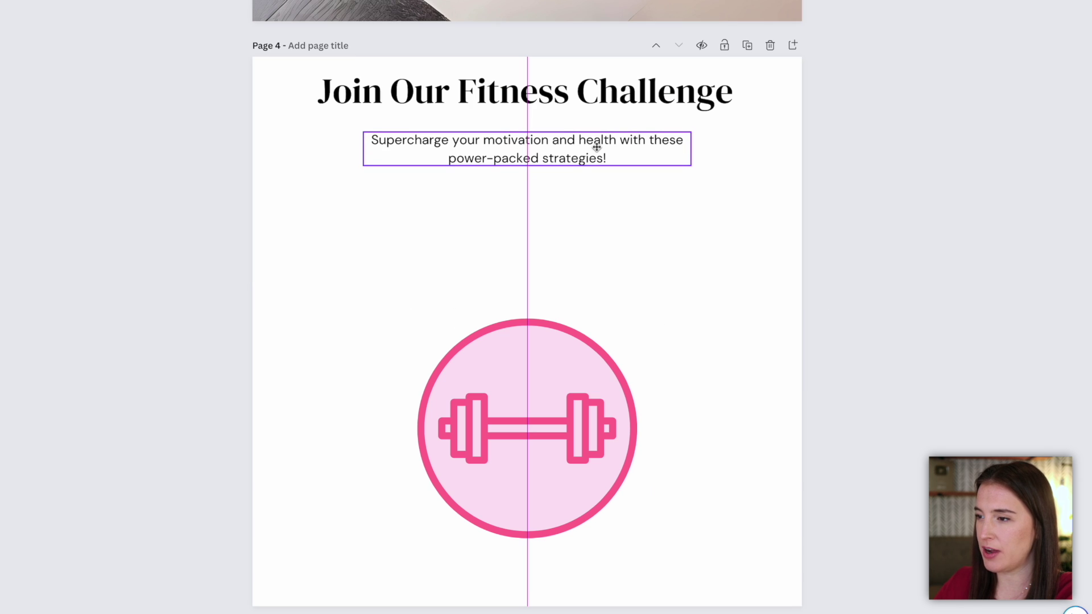
pyautogui.moveTo(569, 108); pyautogui.dragTo(588, 142)
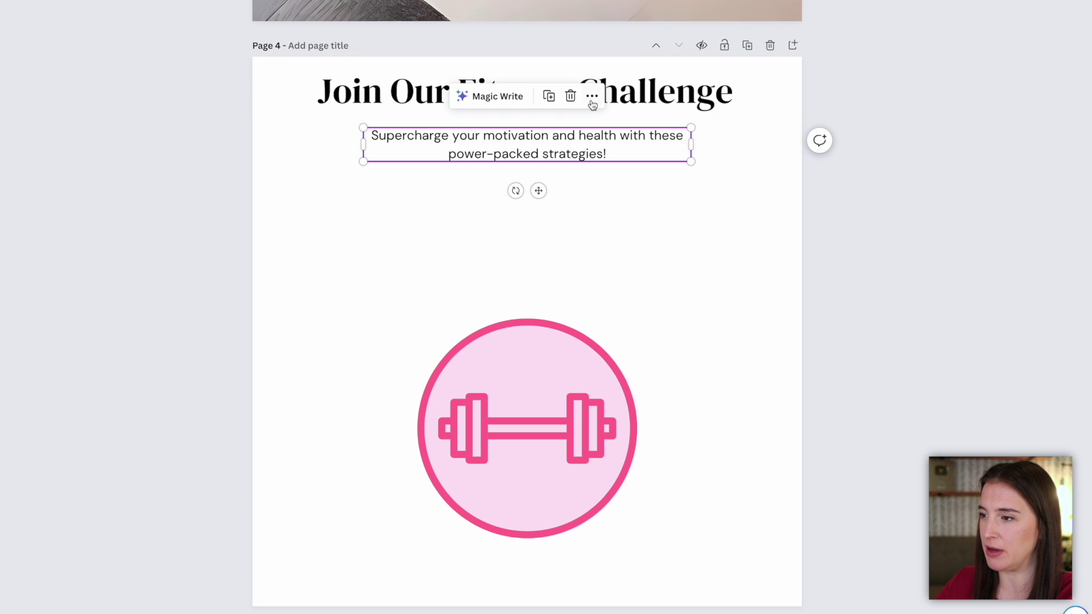
# Extend the pasted text with Magic Write's Continue writing, then resize and centre it under the heading
pyautogui.click(491, 103)
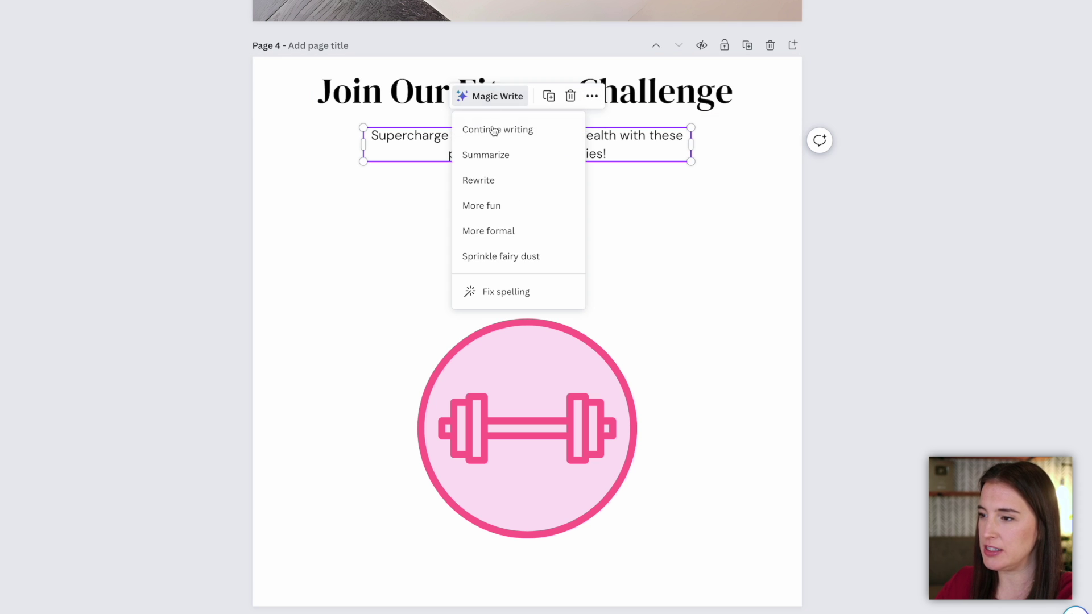
pyautogui.click(512, 132)
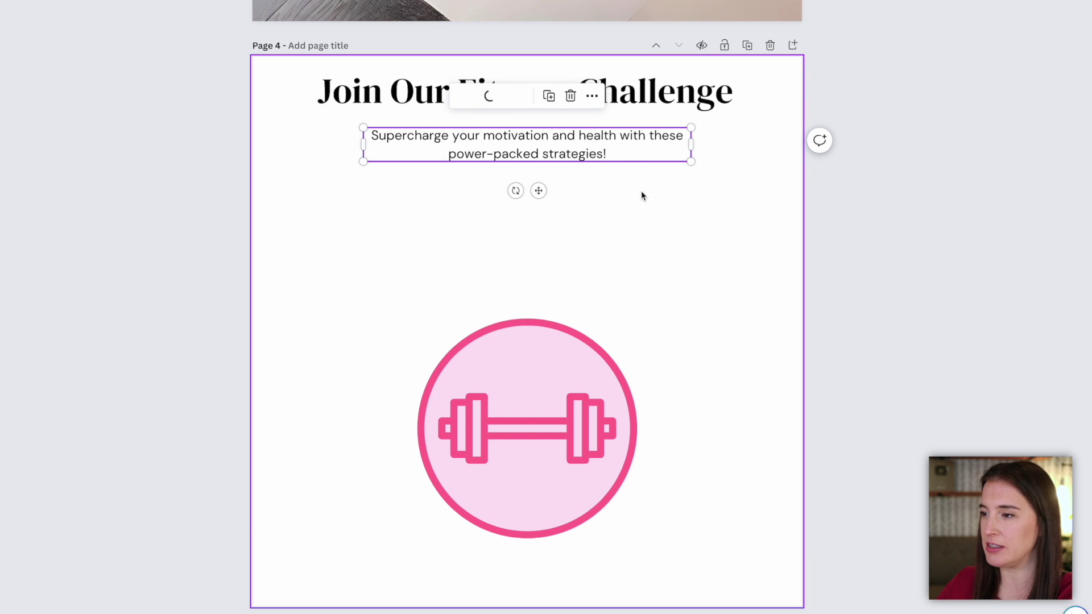
pyautogui.moveTo(691, 453); pyautogui.dragTo(863, 415)
pyautogui.moveTo(867, 591); pyautogui.dragTo(657, 402)
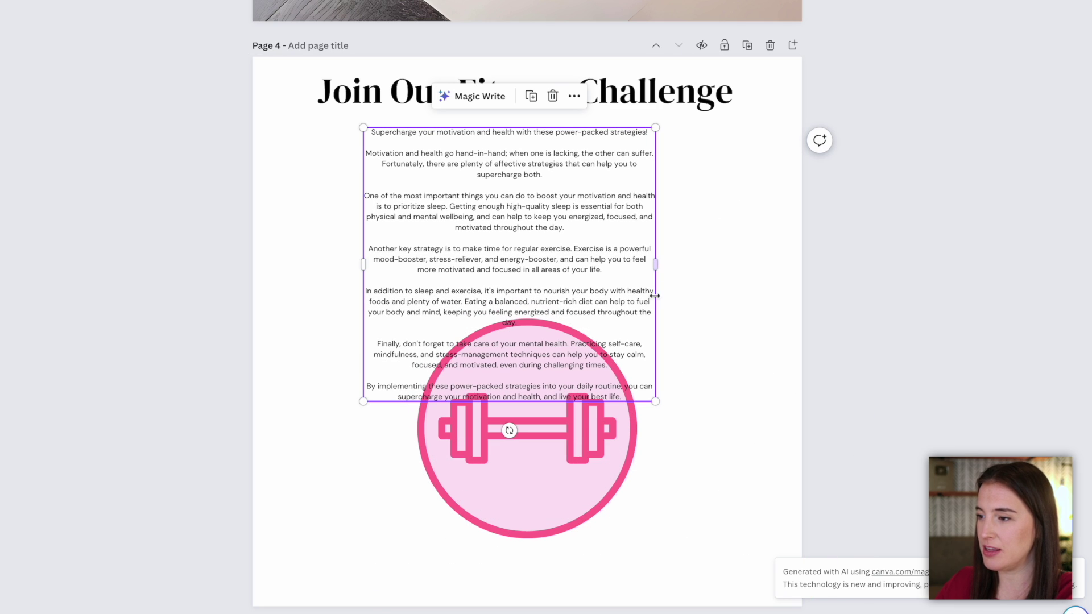
pyautogui.moveTo(654, 262); pyautogui.dragTo(790, 250)
pyautogui.moveTo(663, 280); pyautogui.dragTo(578, 240)
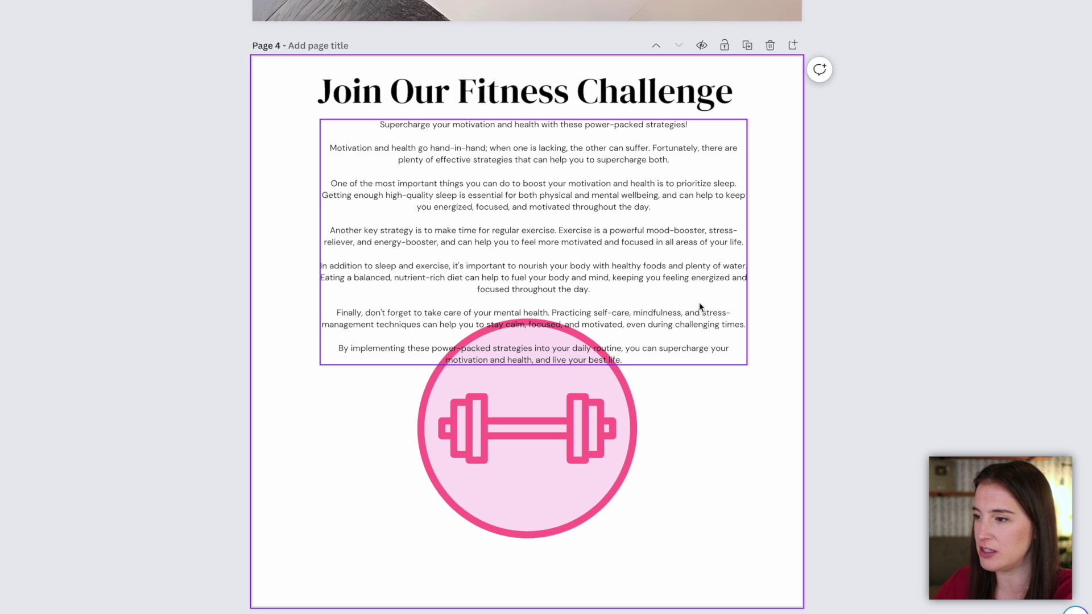
# Select the last four paragraphs of the AI-generated text
pyautogui.click(638, 298)
pyautogui.doubleClick(638, 301)
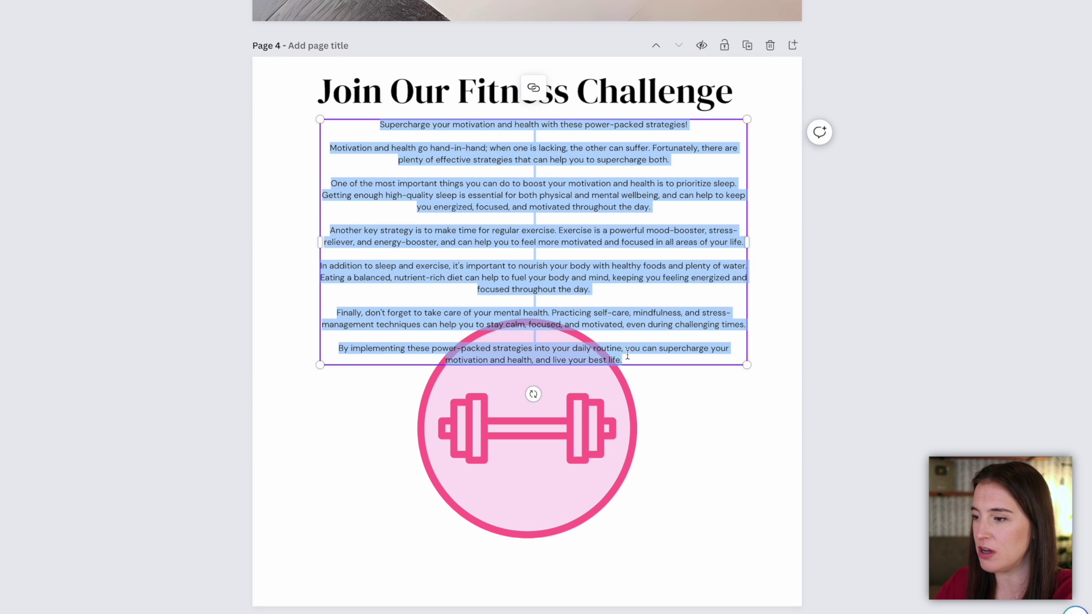
pyautogui.click(640, 359)
pyautogui.moveTo(640, 359); pyautogui.dragTo(330, 234)
# Delete the four selected paragraphs and adjust the text box width
pyautogui.press('BackSpace')
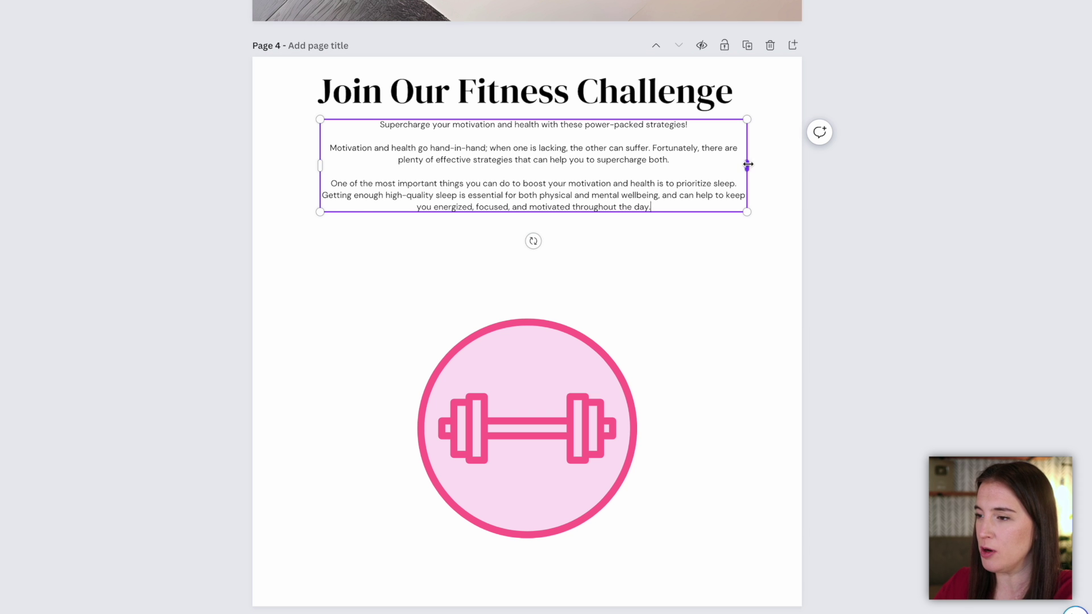
pyautogui.moveTo(748, 163); pyautogui.dragTo(541, 176)
pyautogui.moveTo(539, 283); pyautogui.dragTo(765, 301)
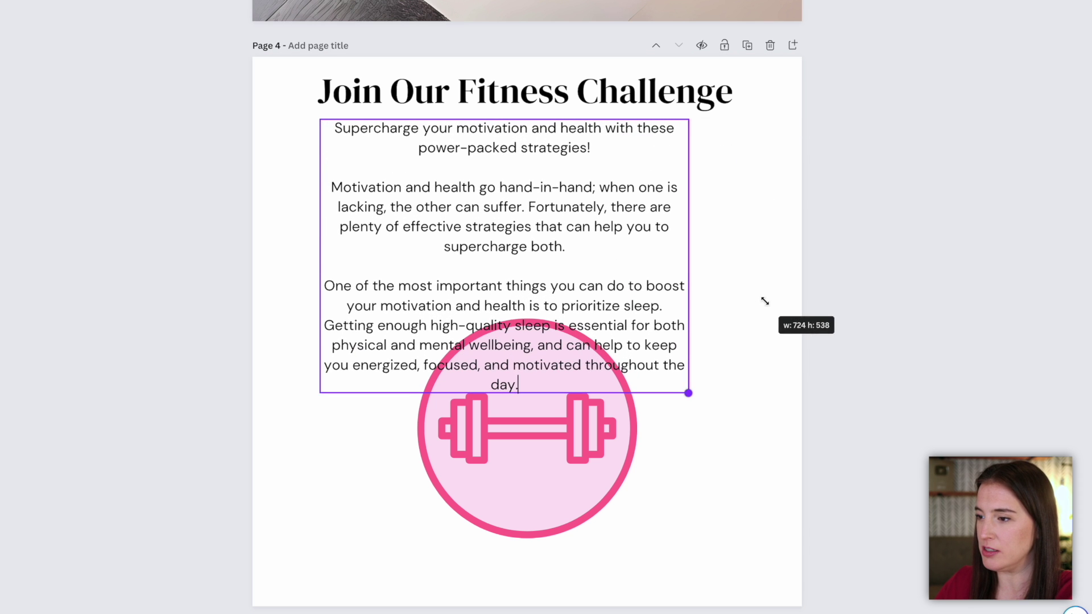
pyautogui.hotkey('ctrl', 'z')
pyautogui.hotkey('ctrl', 'z')
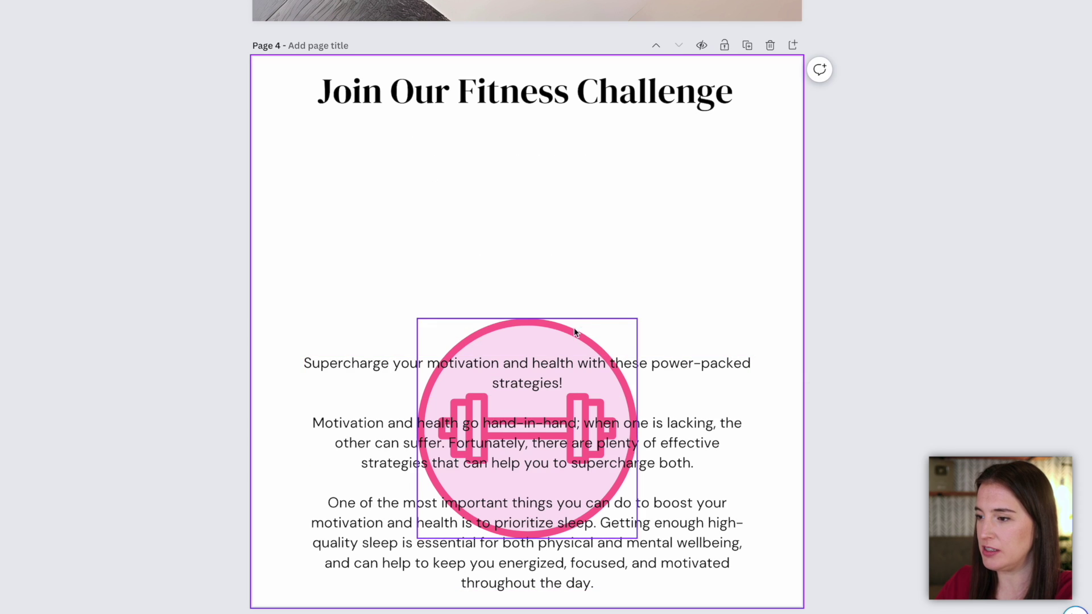
# Move the pink dumbbell circle up between the heading and the text paragraphs
pyautogui.moveTo(574, 333); pyautogui.dragTo(571, 130)
pyautogui.click(738, 203)
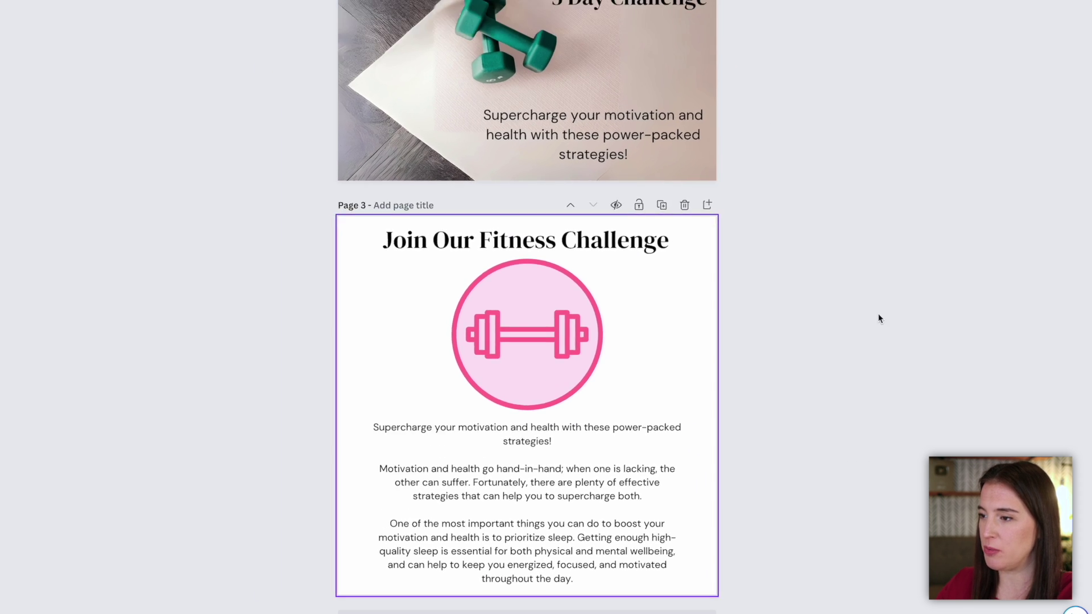
pyautogui.scroll(3, 879, 312)
pyautogui.scroll(10, 882, 315)
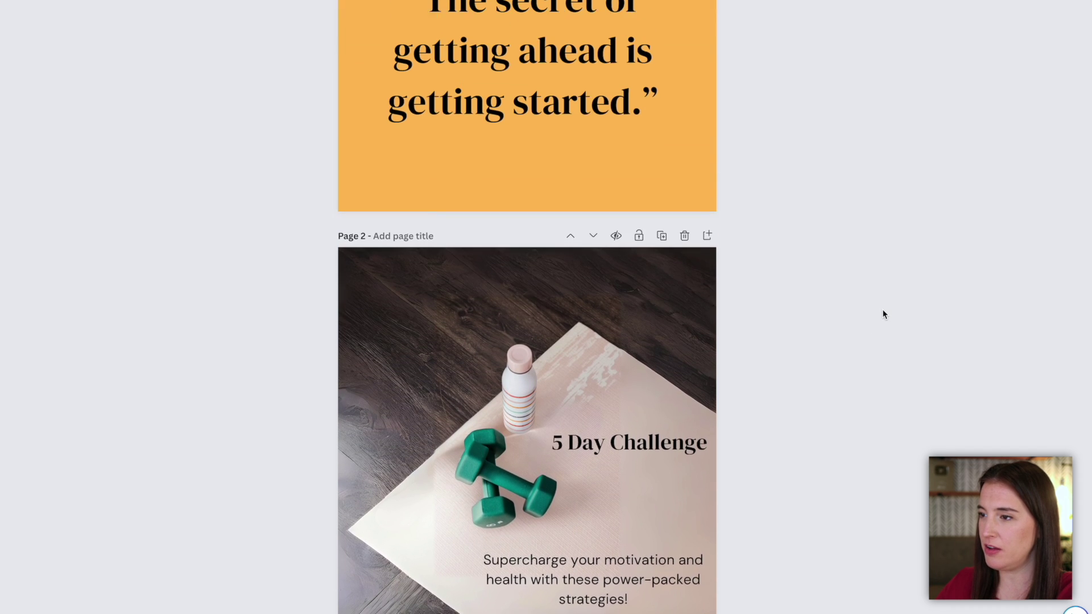
pyautogui.scroll(-8, 882, 313)
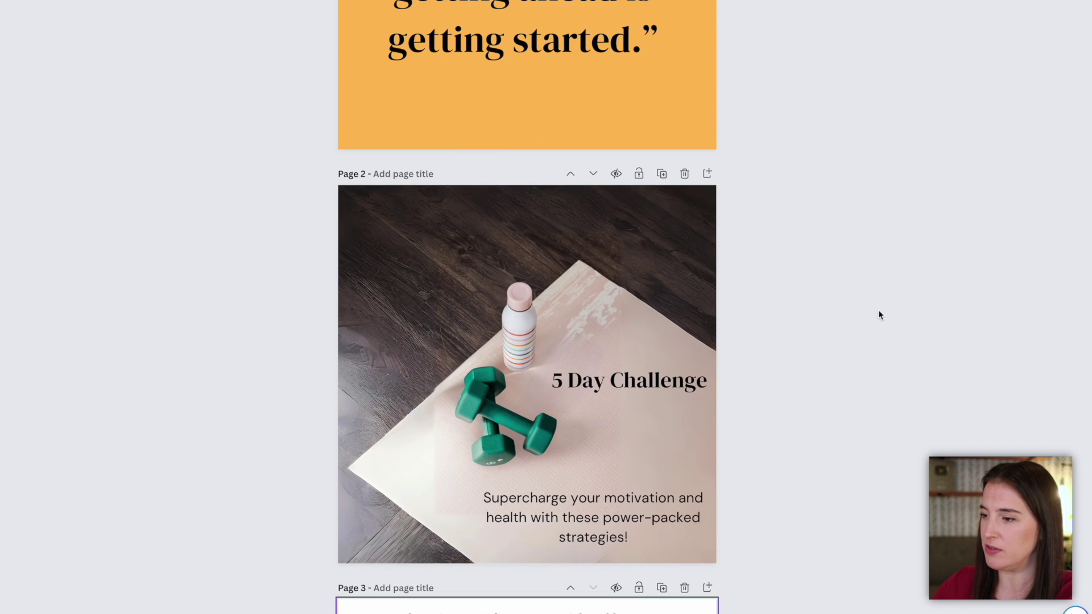
pyautogui.scroll(-3, 885, 311)
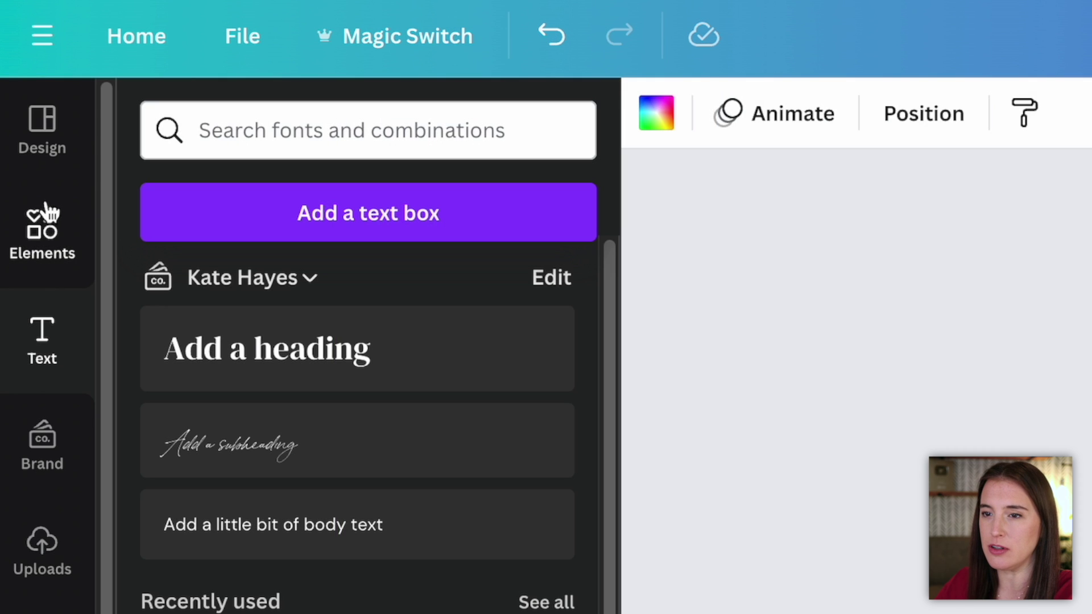
# Recolour page 3 with the dumbbell photo's colour palette from Design > Styles
pyautogui.click(64, 149)
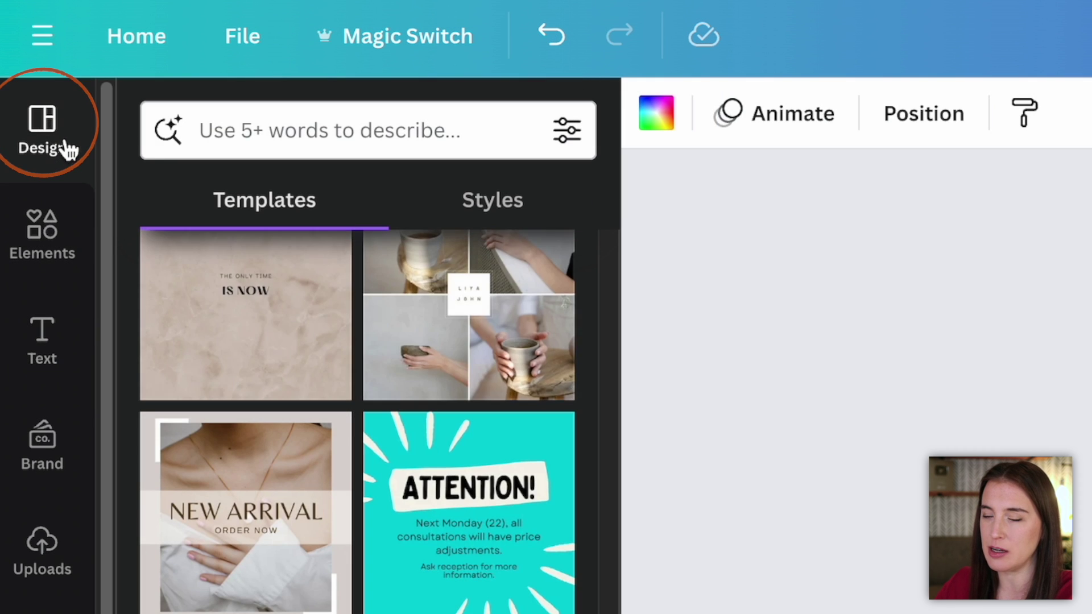
pyautogui.click(500, 209)
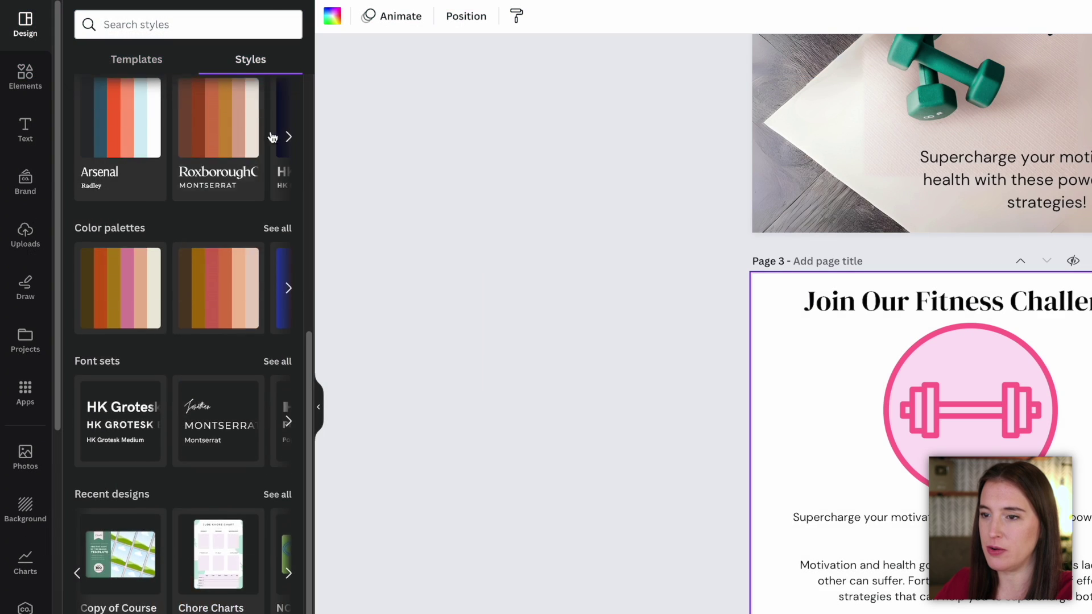
pyautogui.scroll(5, 533, 343)
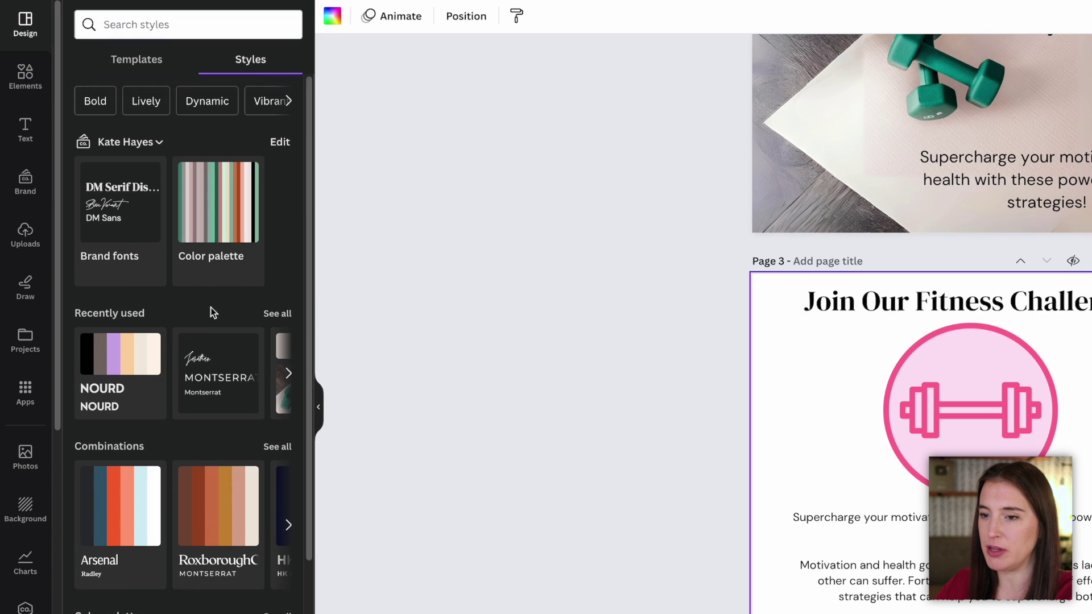
pyautogui.scroll(-6, 222, 304)
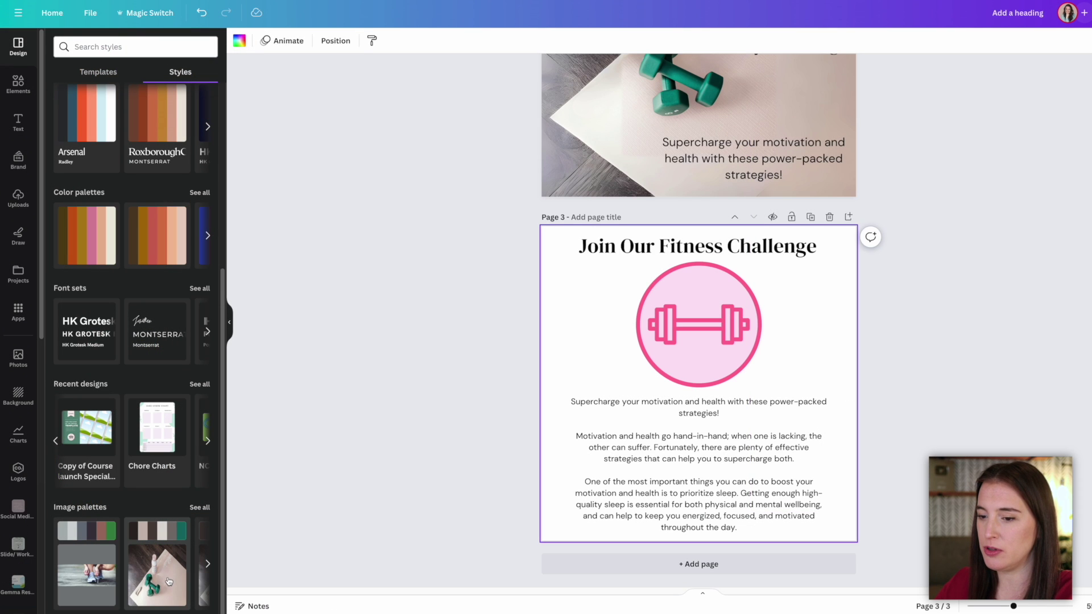
pyautogui.scroll(5, 557, 371)
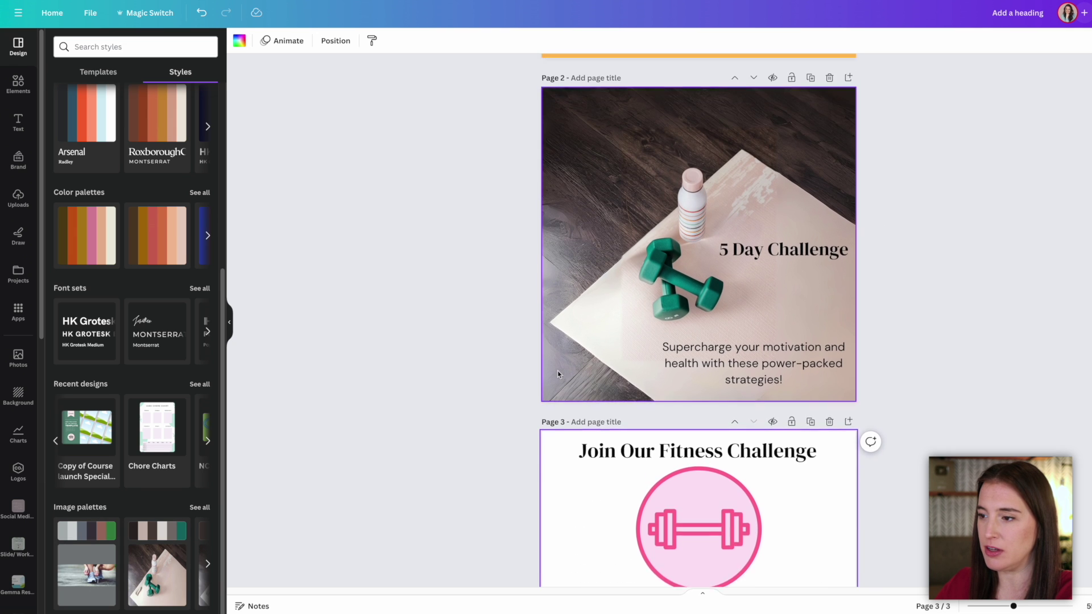
pyautogui.scroll(5, 625, 281)
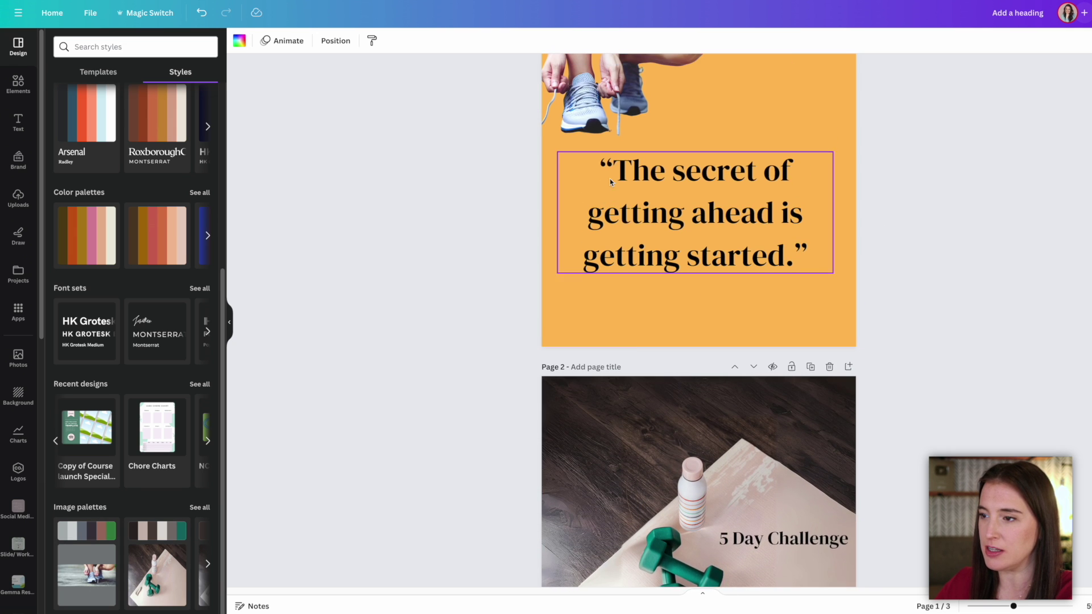
pyautogui.scroll(-5, 633, 117)
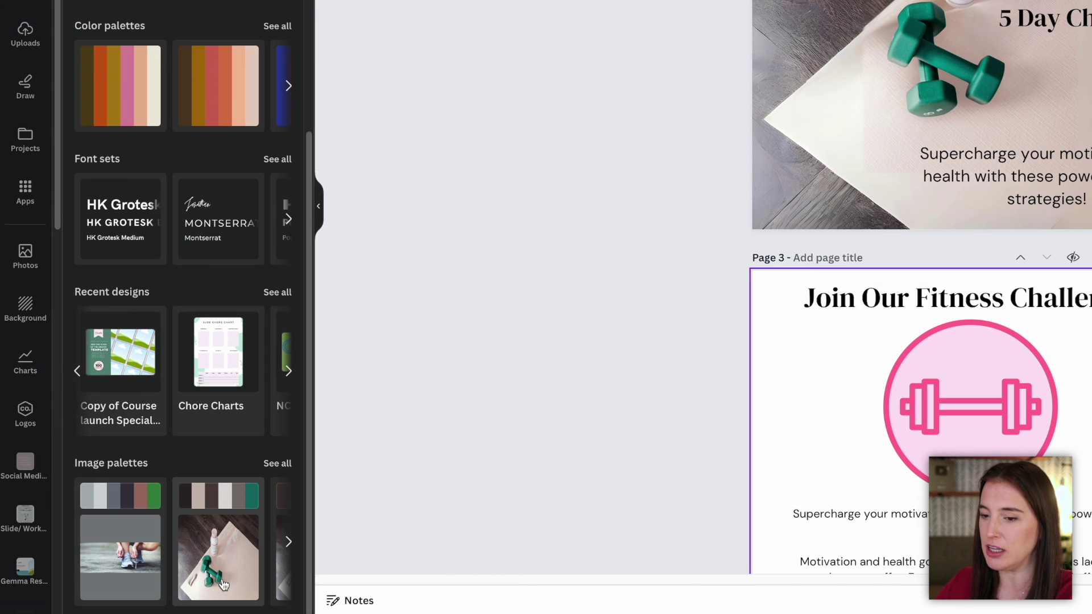
pyautogui.scroll(-2, 260, 566)
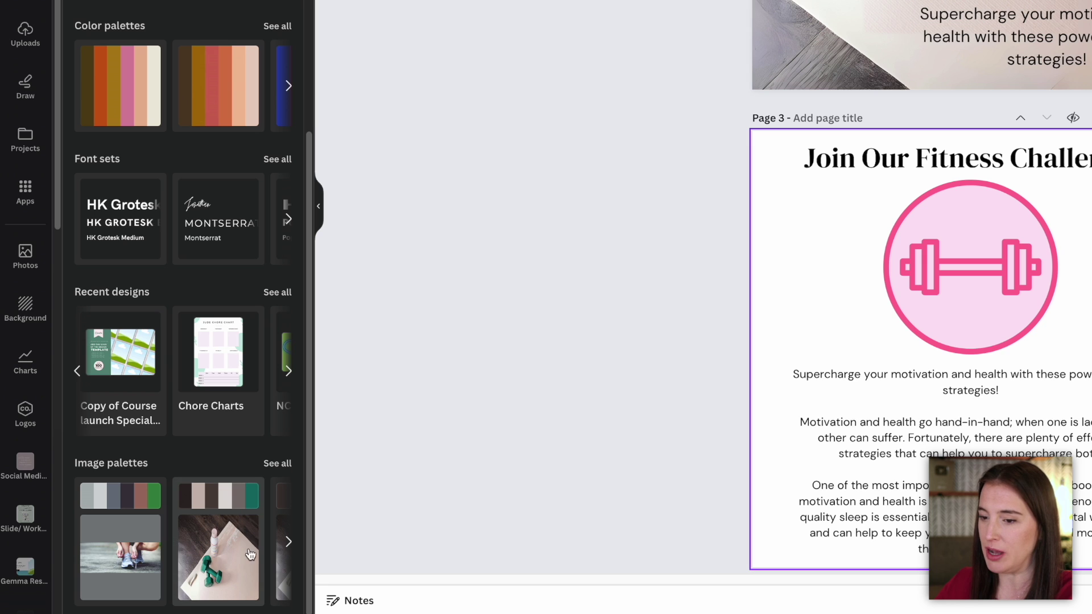
pyautogui.click(288, 542)
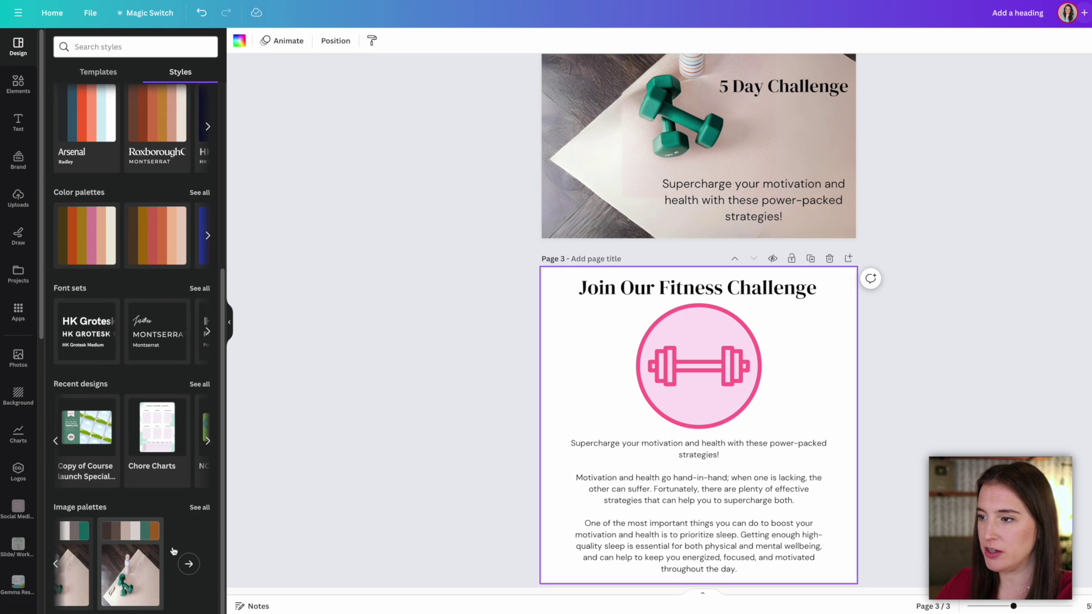
pyautogui.click(150, 571)
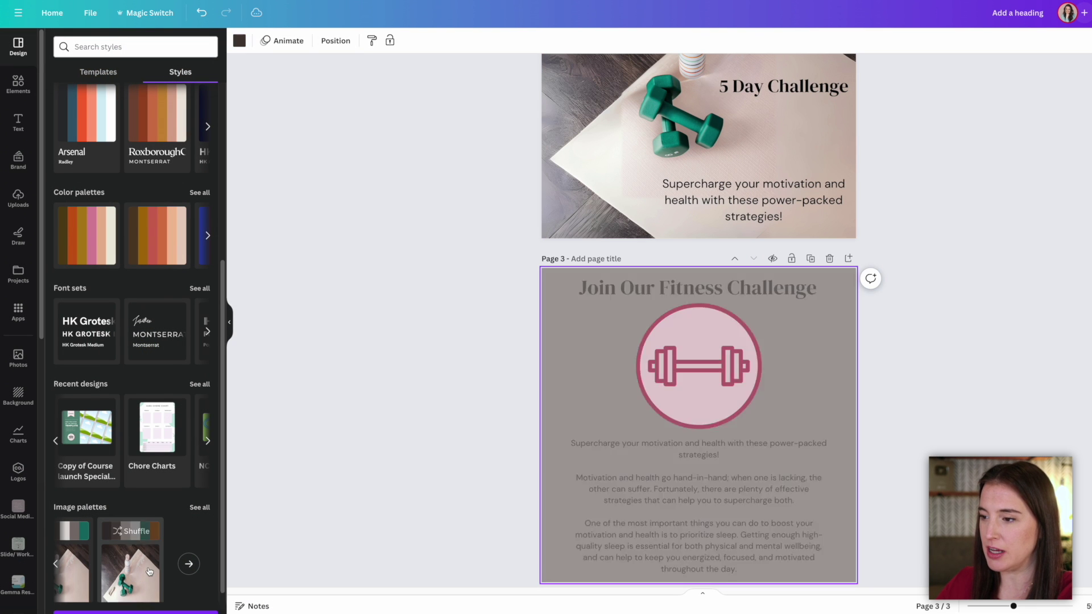
# Shuffle the palette colours several times until a brown scheme appears
pyautogui.scroll(-1, 838, 380)
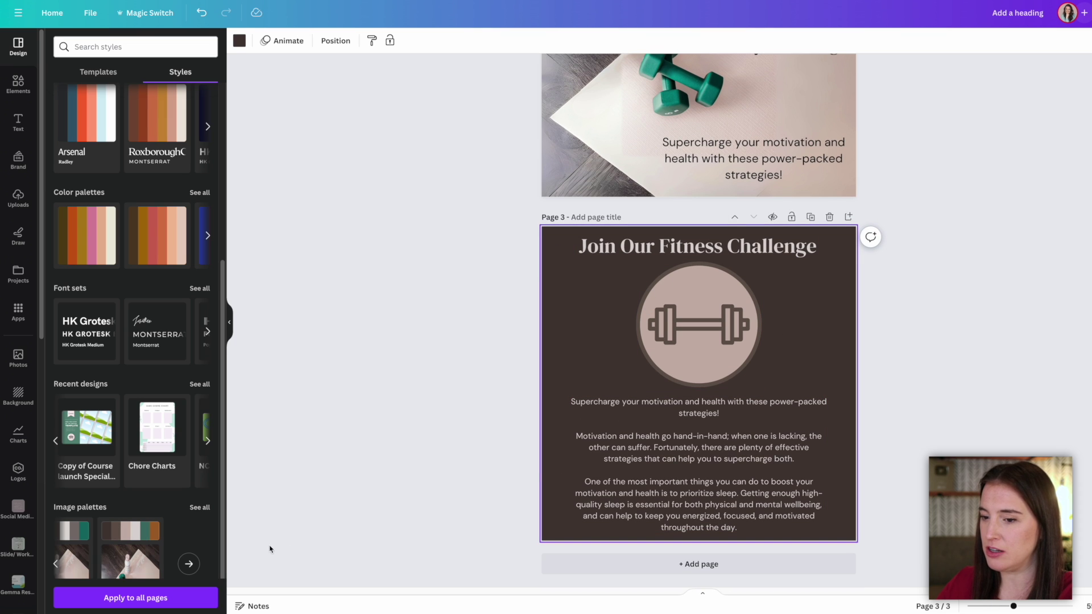
pyautogui.moveTo(145, 553)
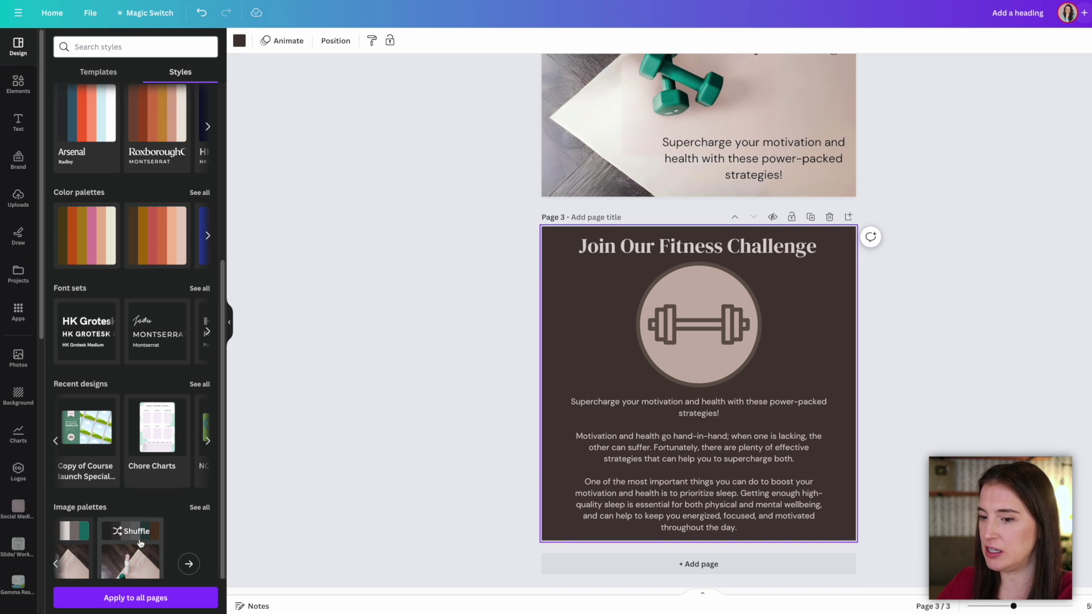
pyautogui.click(139, 541)
pyautogui.click(133, 548)
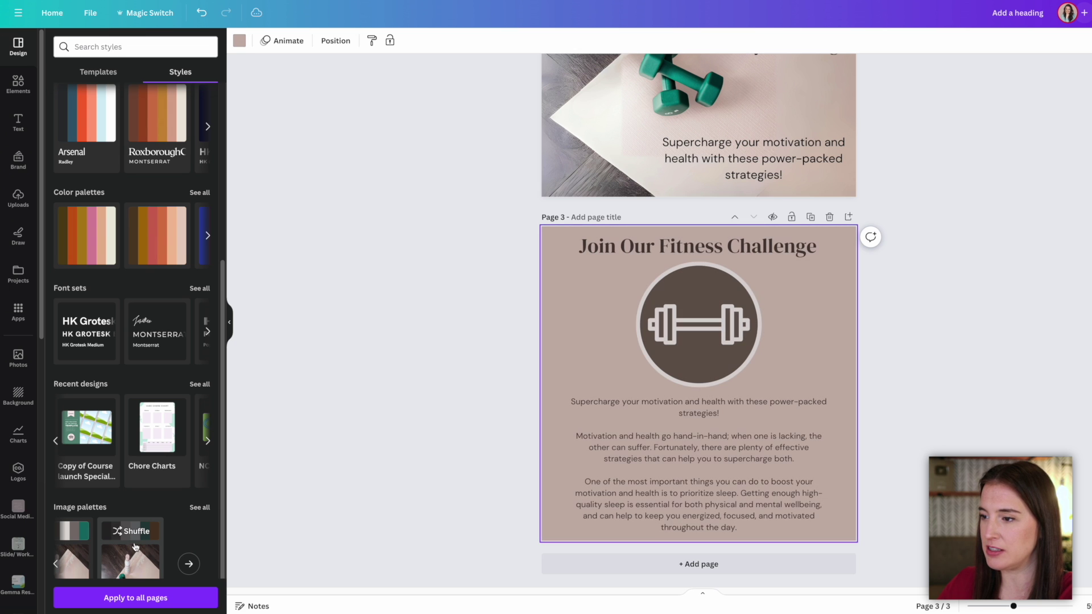
pyautogui.click(136, 547)
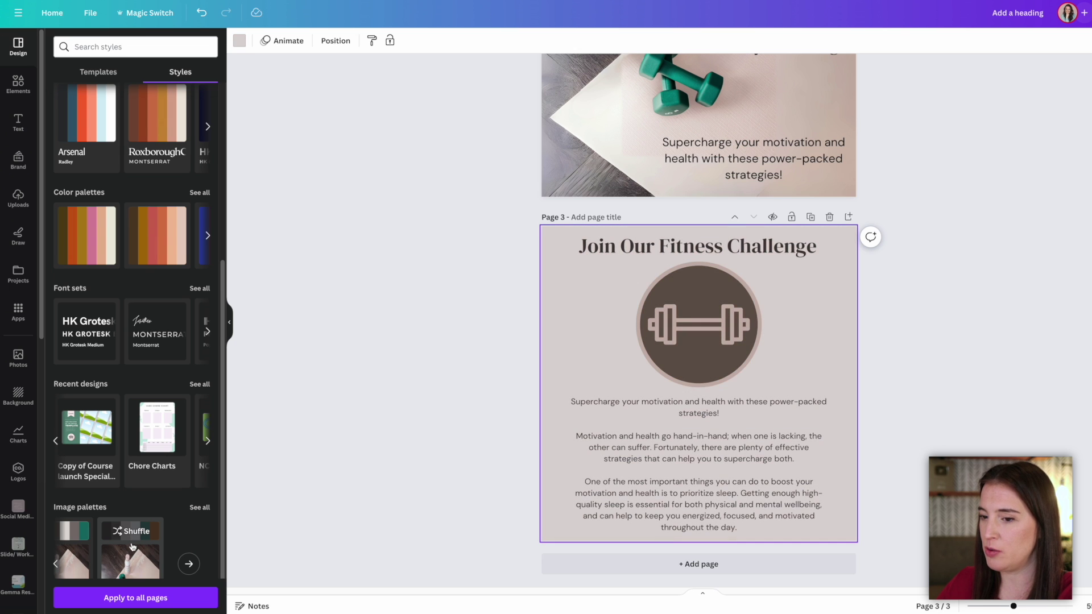
pyautogui.click(132, 547)
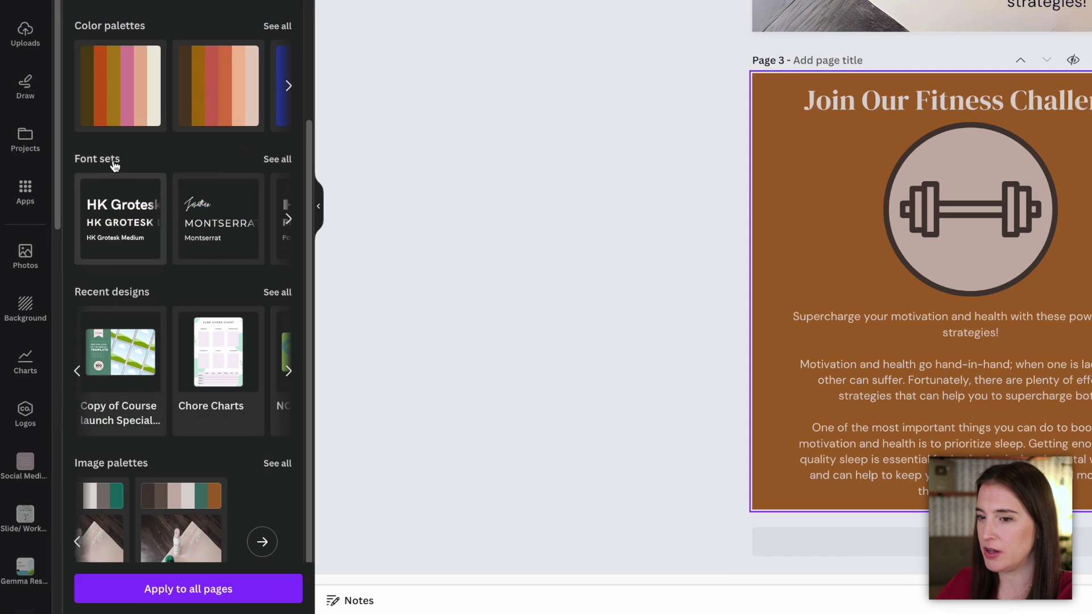
# Try the Roxborough, Playfair Display, Quattrocento, Kollektif, Squada One and Nickainley font sets on page 3
pyautogui.click(277, 159)
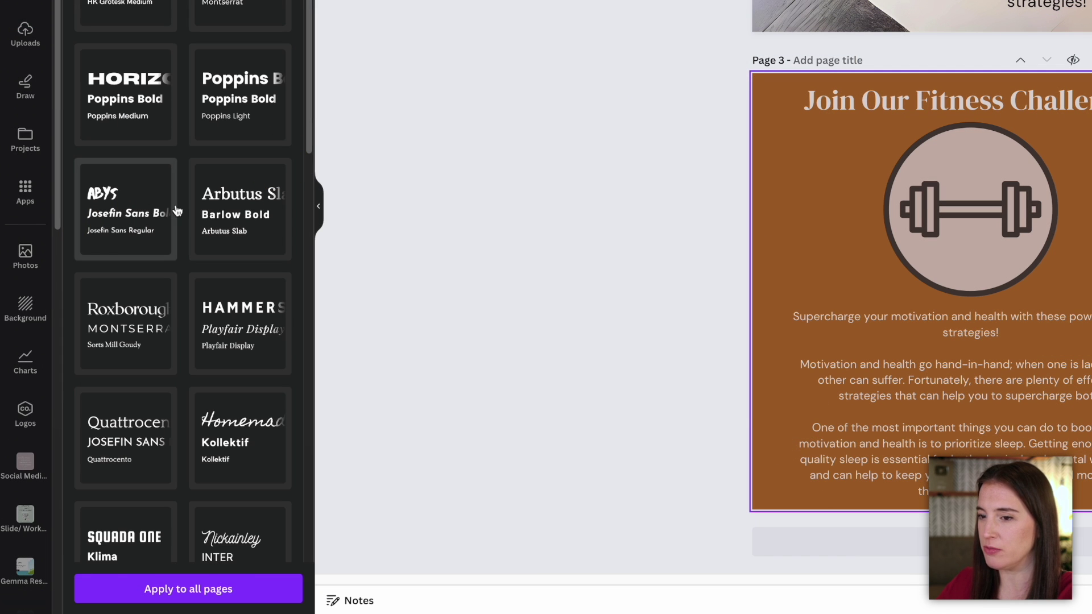
pyautogui.click(122, 342)
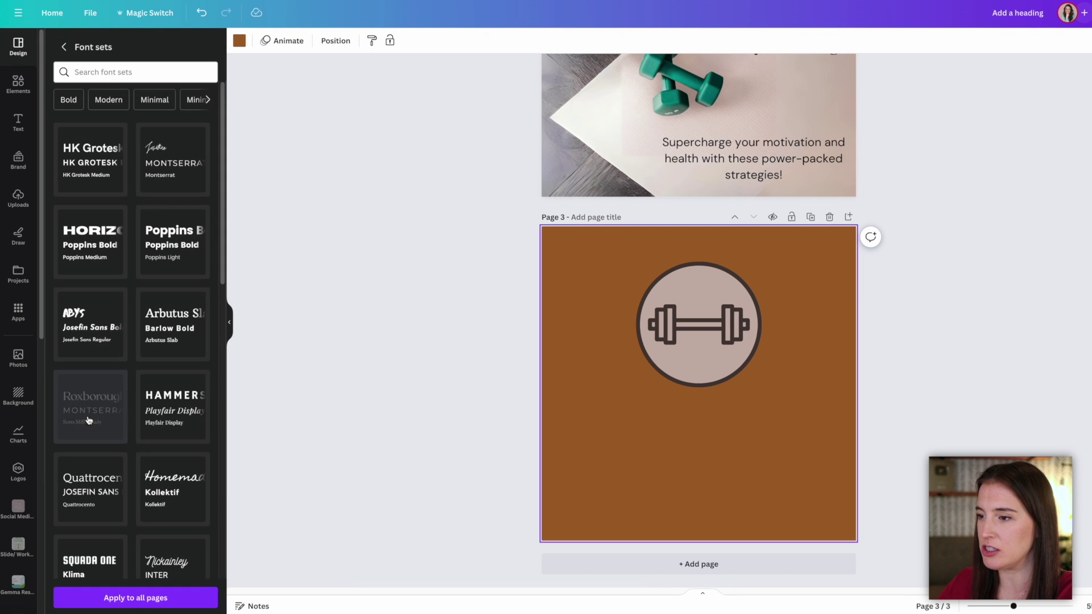
pyautogui.click(182, 419)
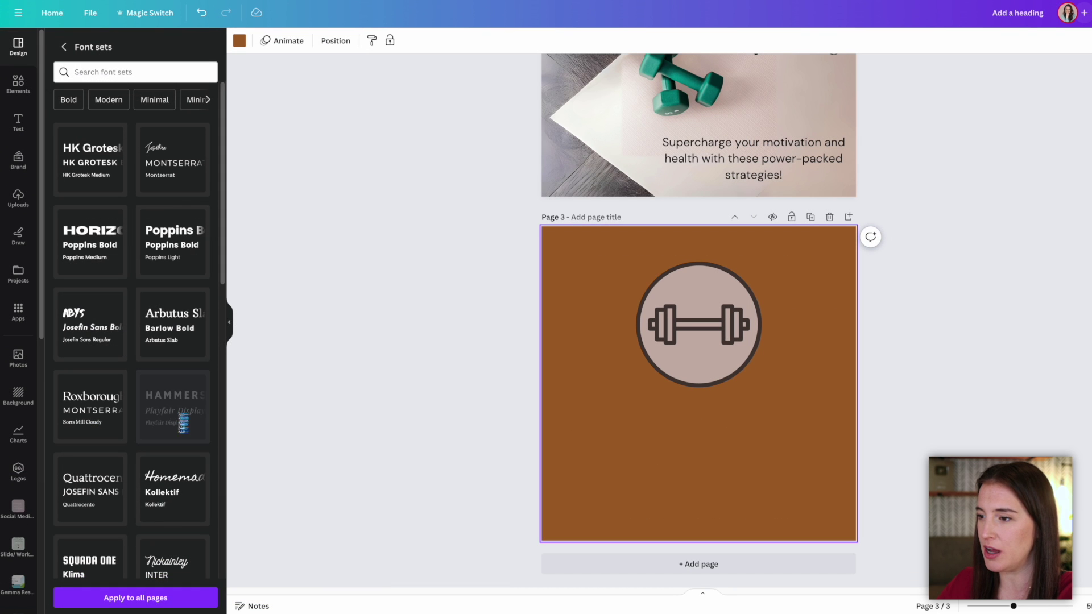
pyautogui.click(95, 481)
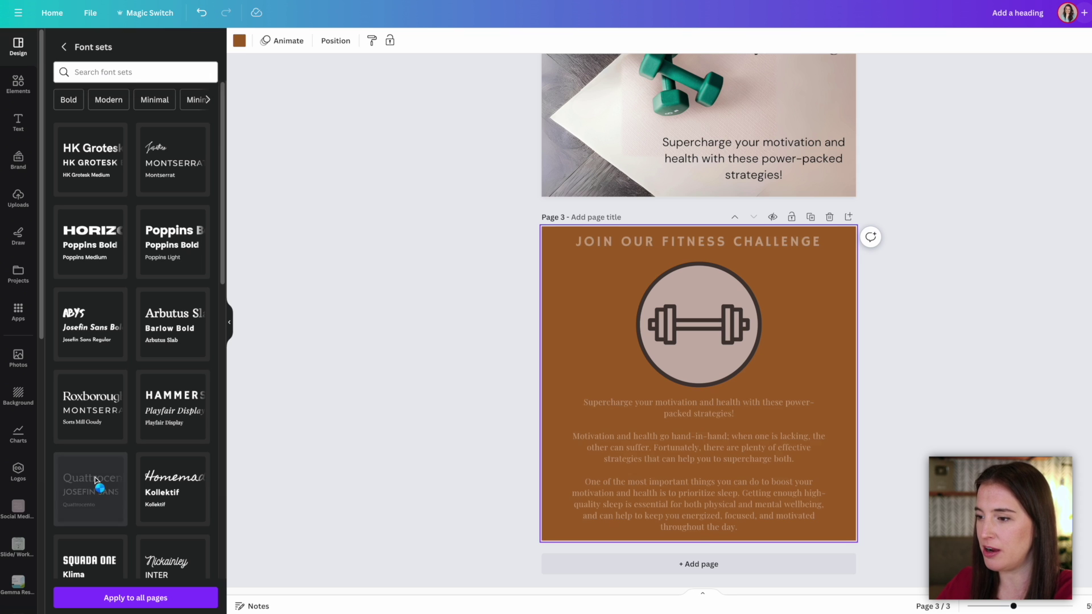
pyautogui.click(159, 484)
pyautogui.scroll(-2, 158, 484)
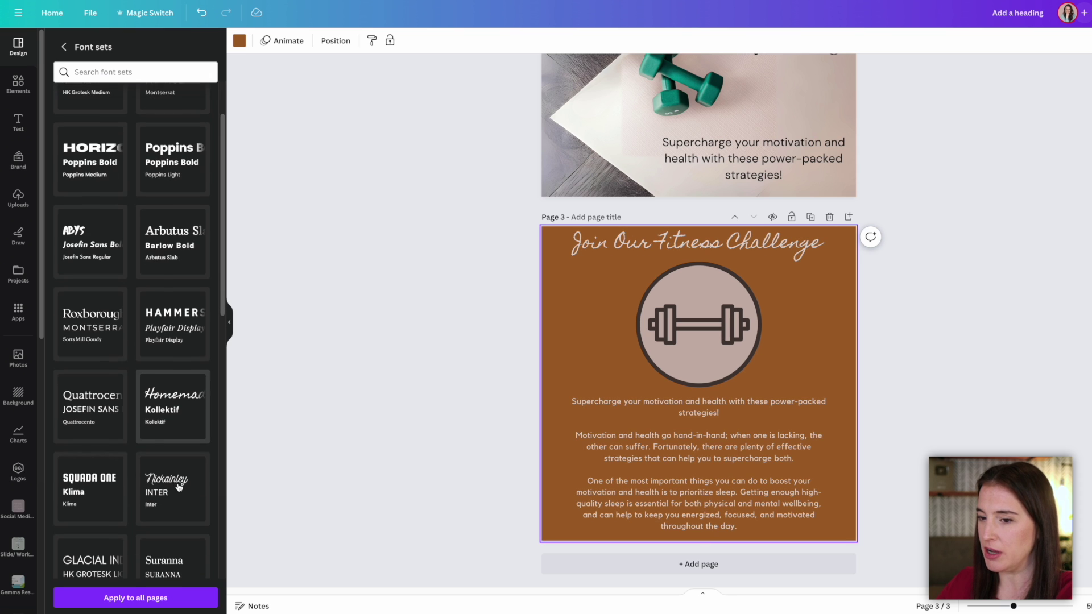
pyautogui.click(91, 493)
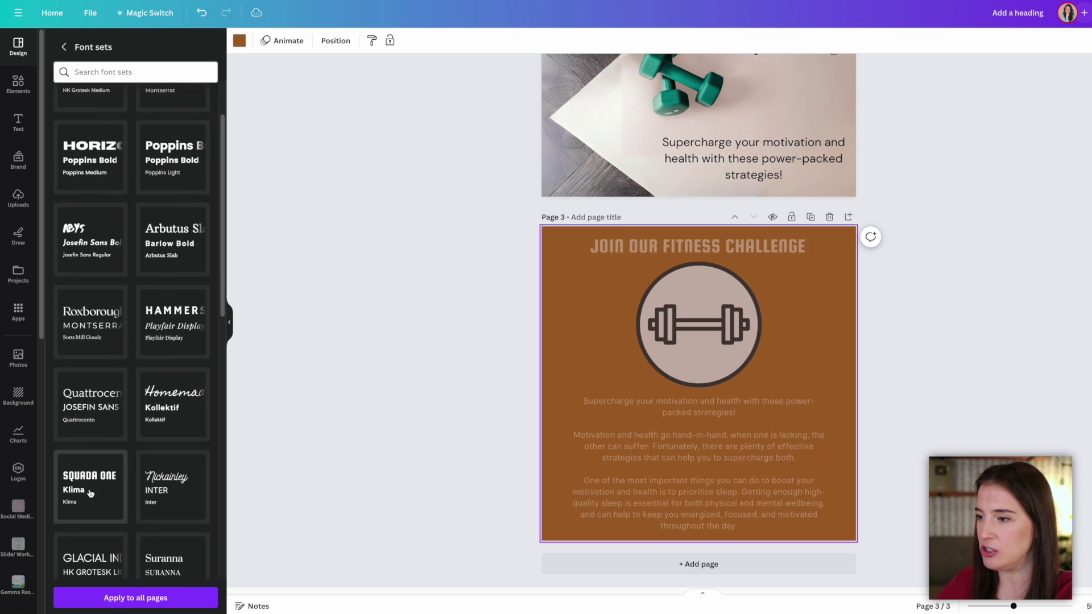
pyautogui.click(183, 497)
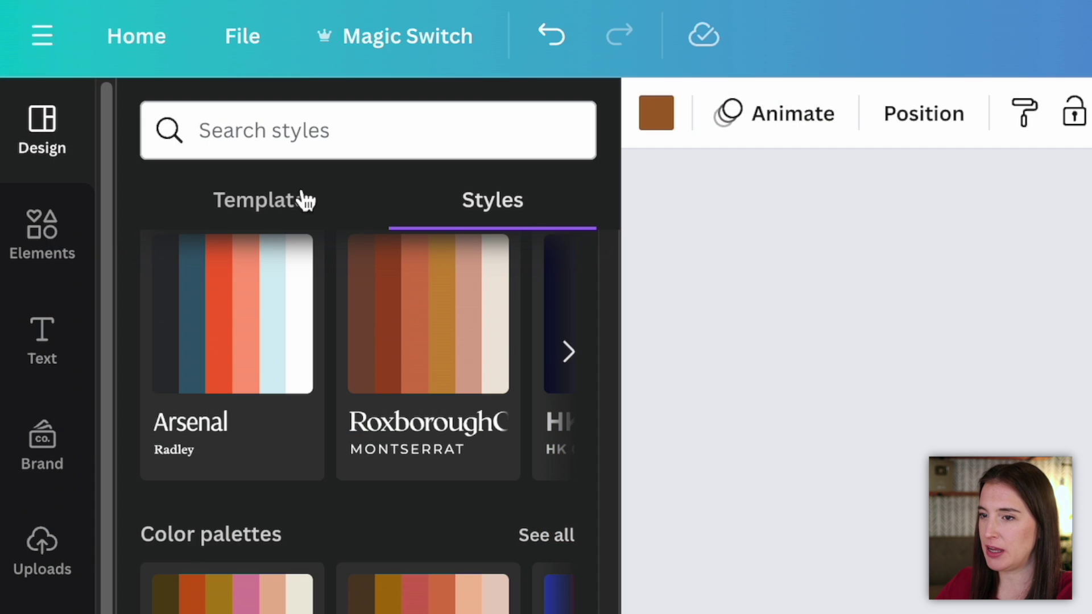
# Try a template's style and shuffle on page 3, then undo it to restore the brown look
pyautogui.click(285, 213)
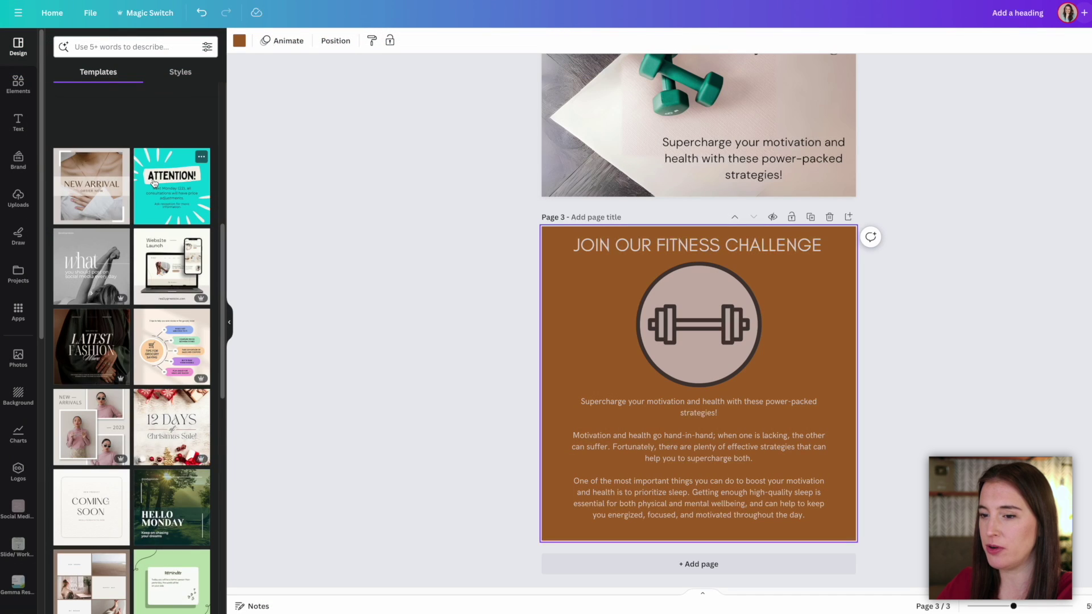
pyautogui.scroll(-3, 455, 547)
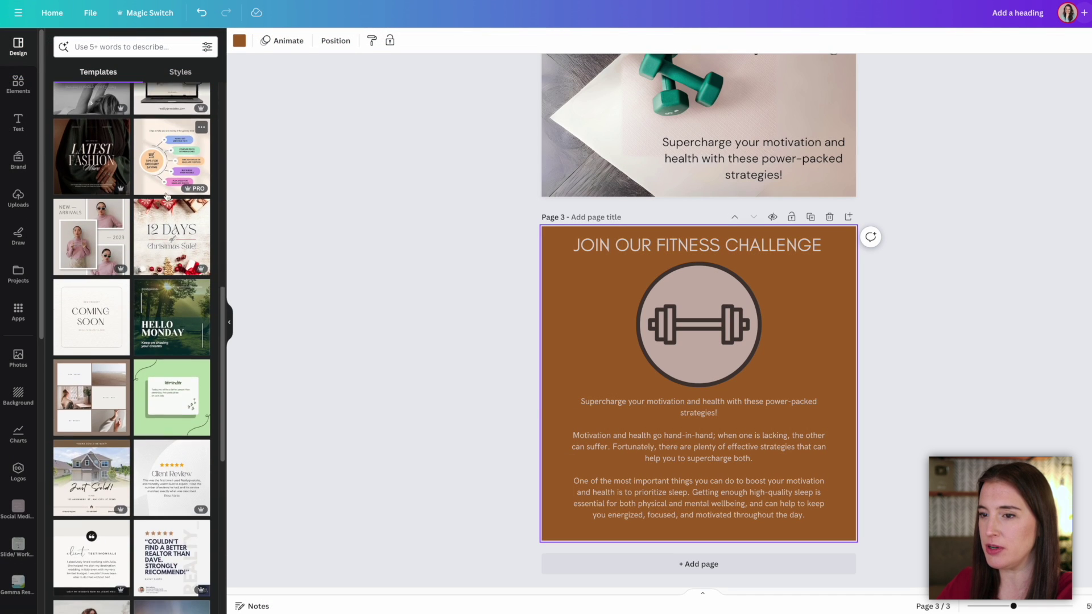
pyautogui.scroll(-7, 166, 197)
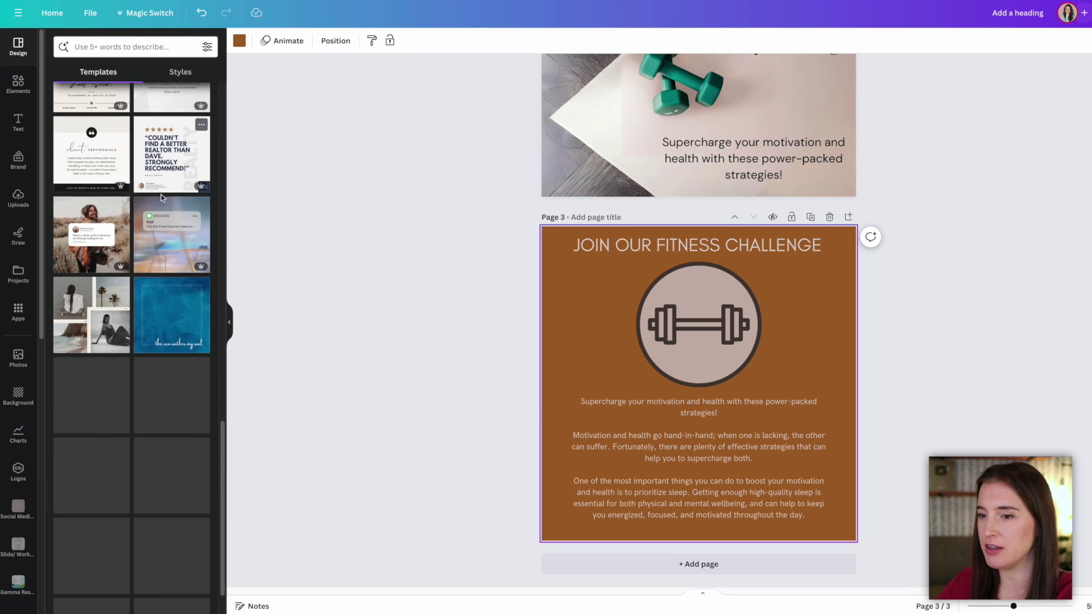
pyautogui.click(162, 342)
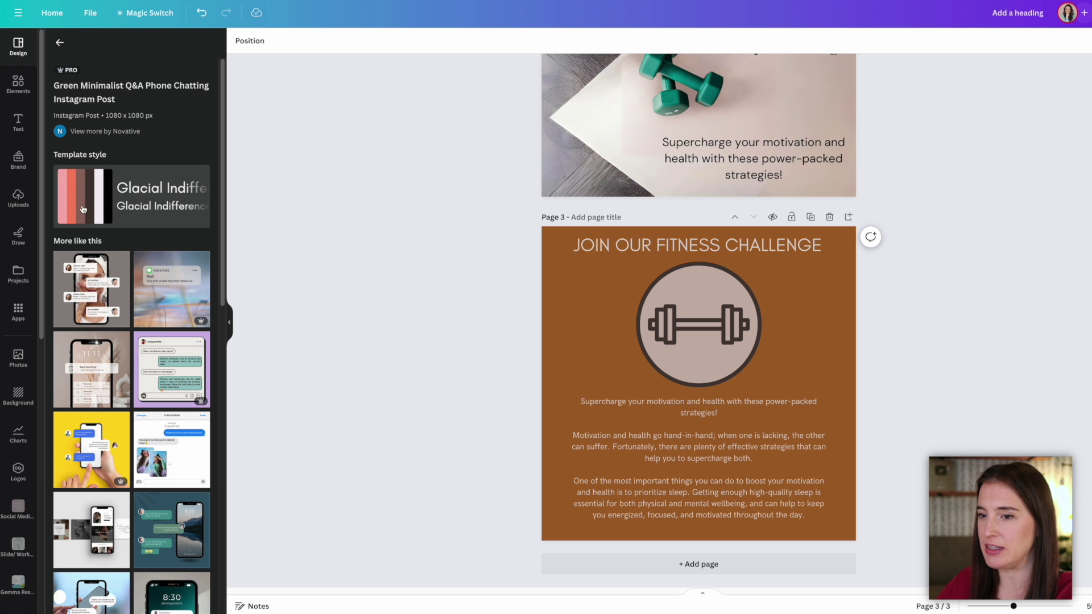
pyautogui.click(132, 218)
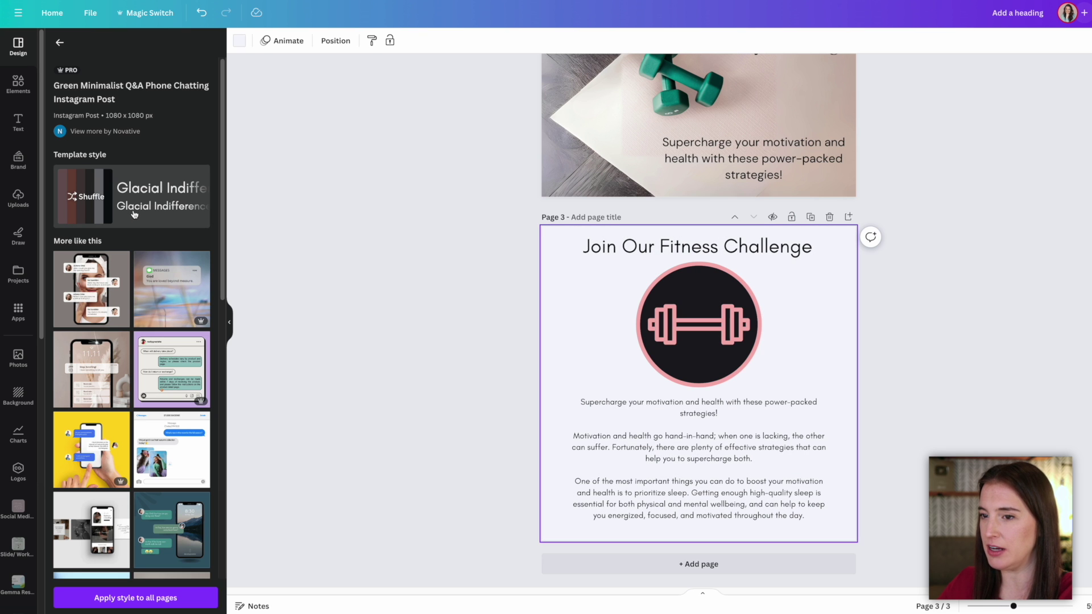
pyautogui.click(136, 204)
pyautogui.click(81, 207)
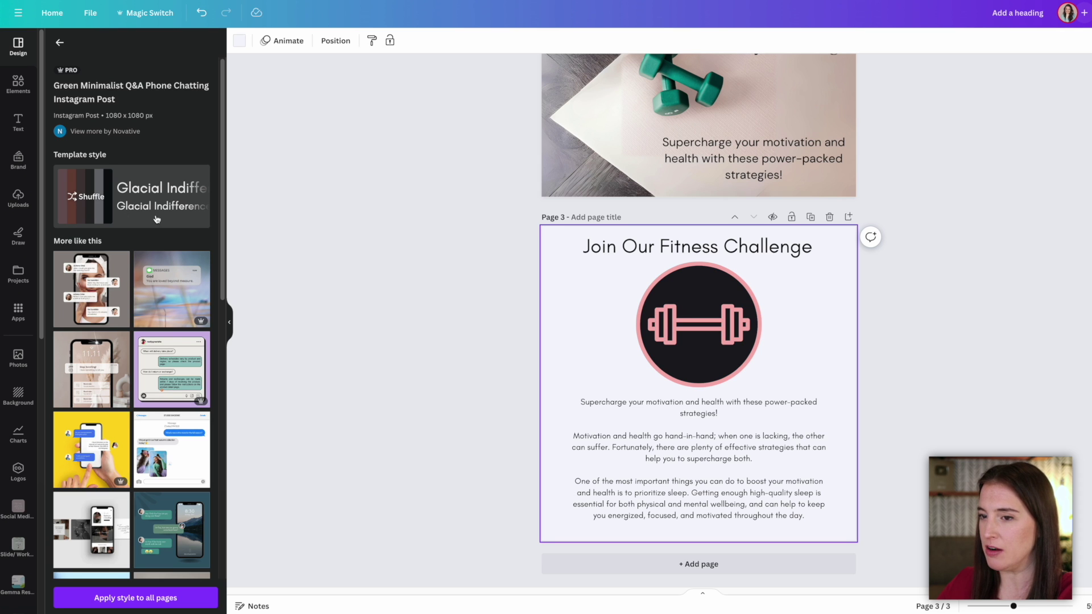
pyautogui.hotkey('ctrl', 'z')
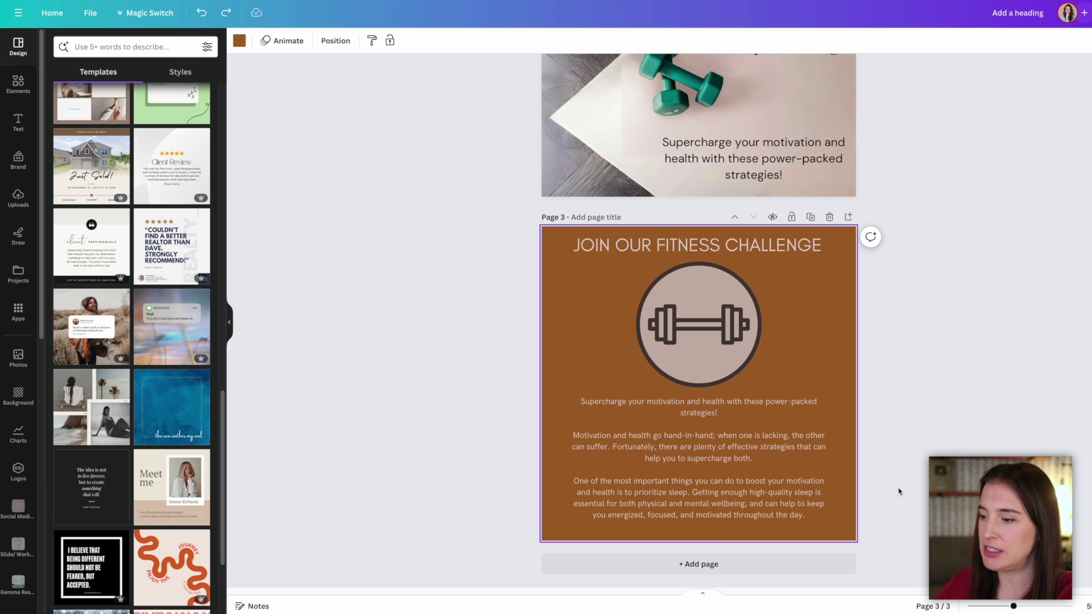
# Add a blank page 4 with Ctrl+Enter, then return to page 1 with Elements' fitness photos
pyautogui.hotkey('ctrl', 'Return')
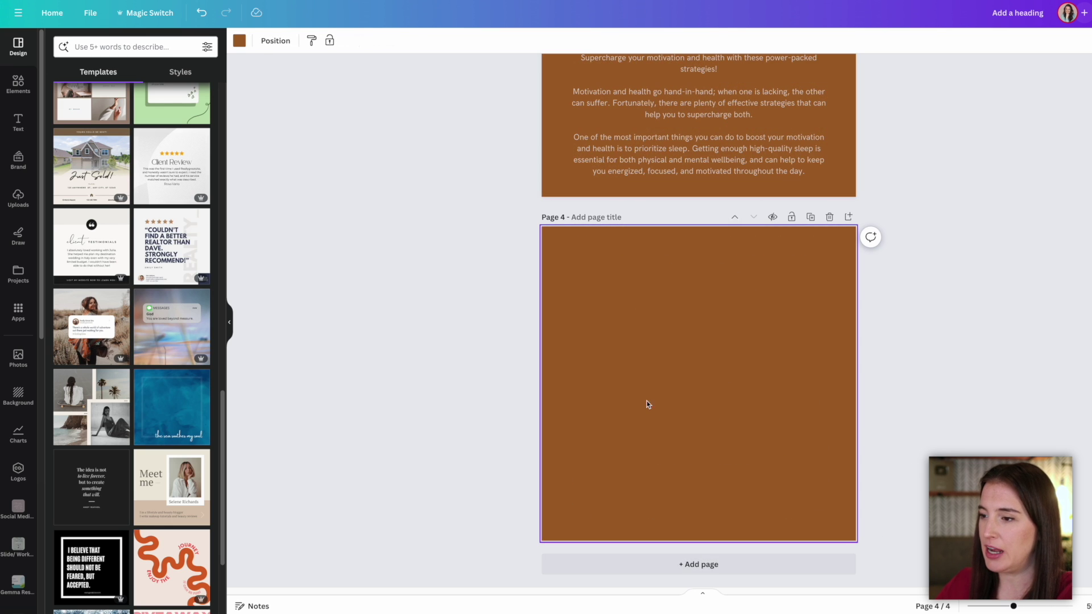
pyautogui.scroll(3, 935, 374)
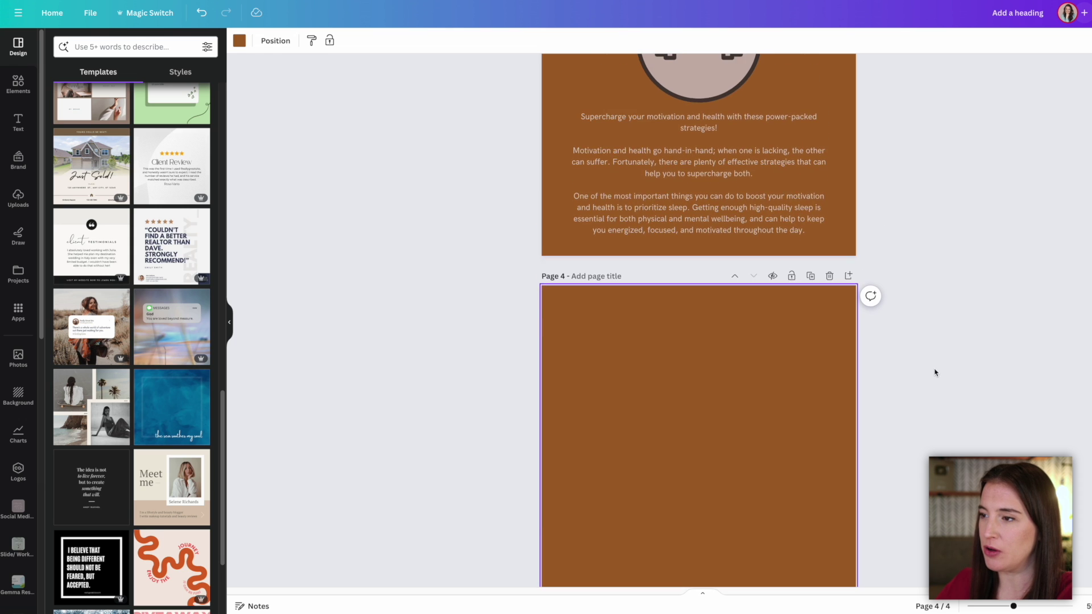
pyautogui.scroll(9, 1005, 360)
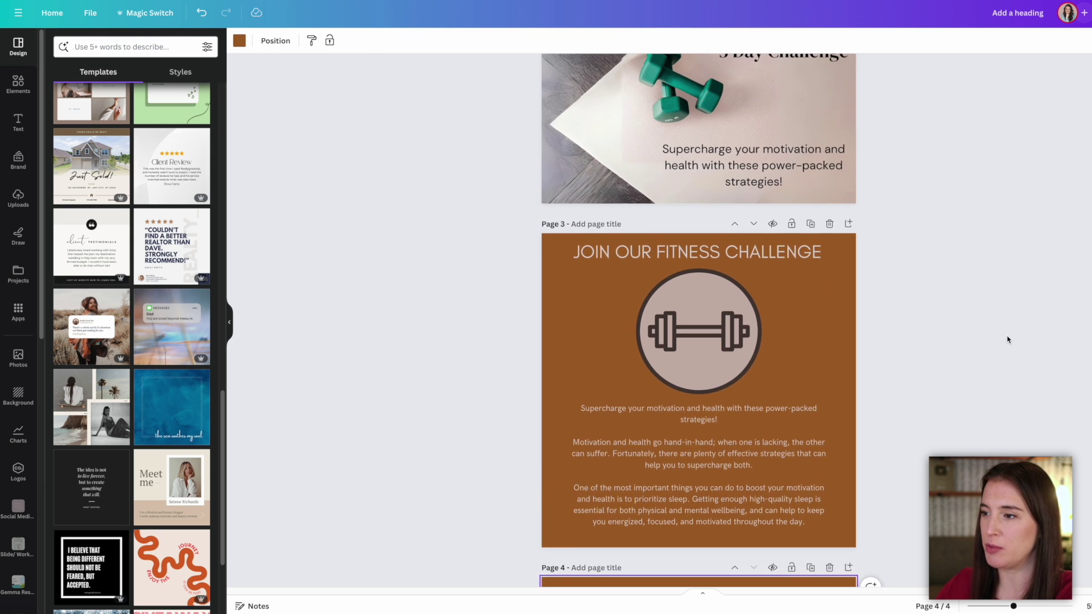
pyautogui.scroll(1, 1017, 313)
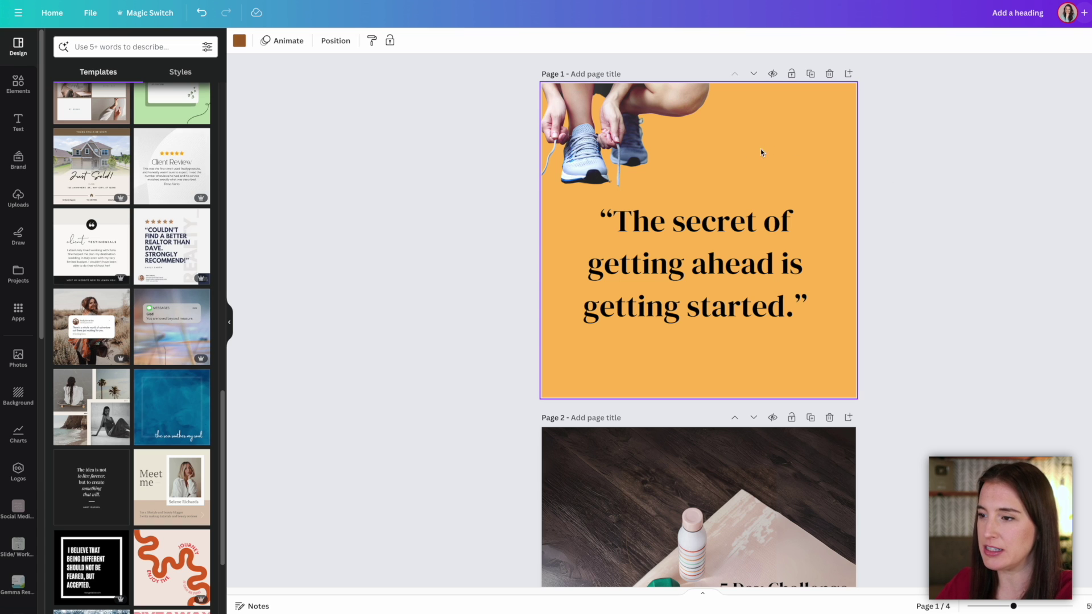
pyautogui.click(5, 93)
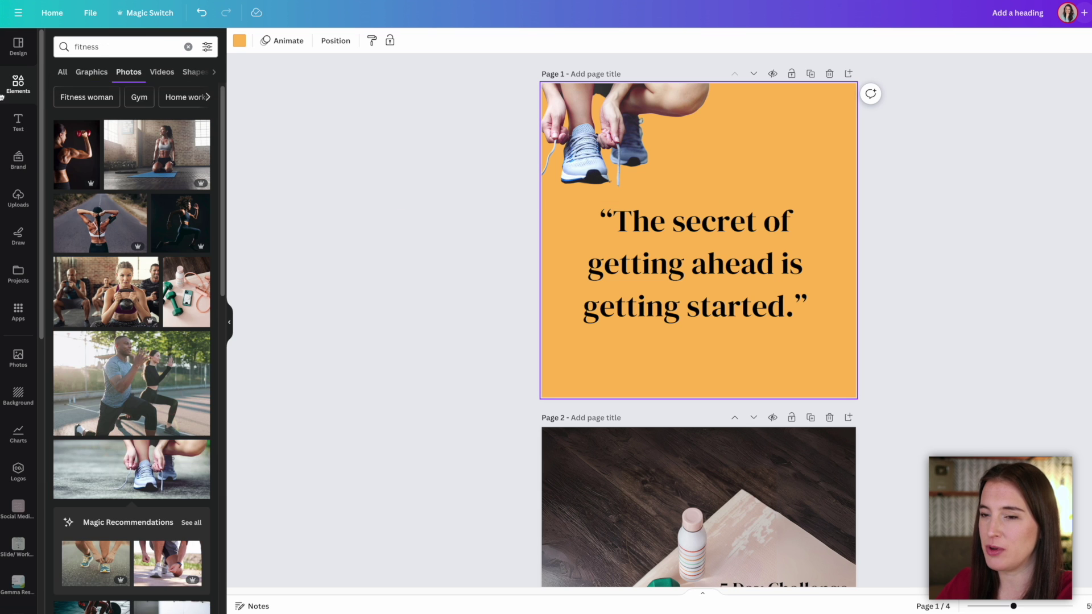